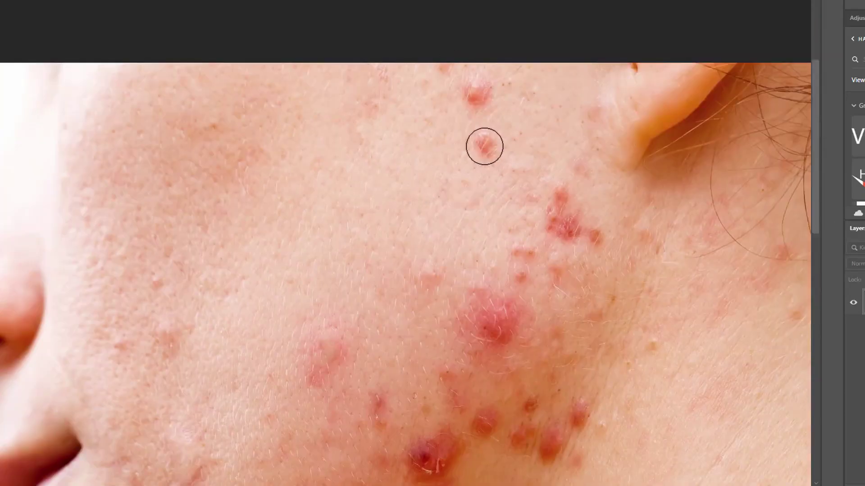
- Heal several red acne spots on the cheek of the side-profile face photo with the healing brush
left_click(480, 97)
left_click_drag(388, 250, 500, 65)
left_click(486, 239)
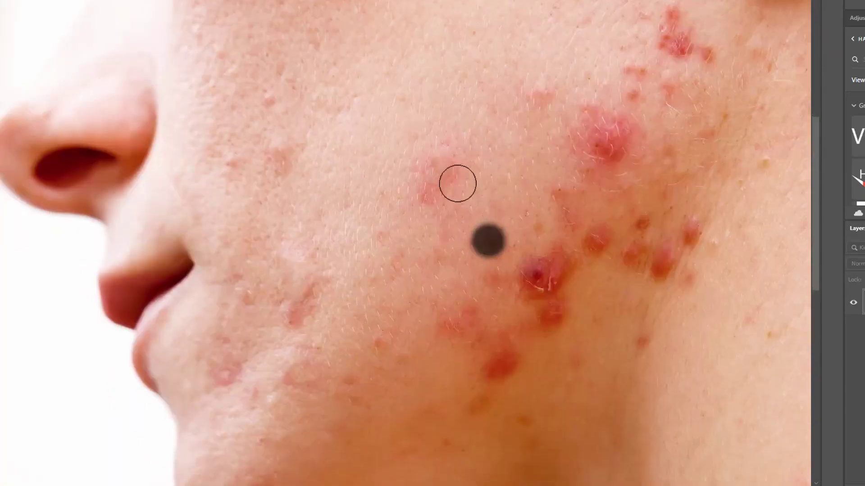
mouse_move(273, 339)
left_mouse_down()
mouse_move(239, 171)
mouse_move(204, 156)
left_mouse_up()
left_click(581, 161)
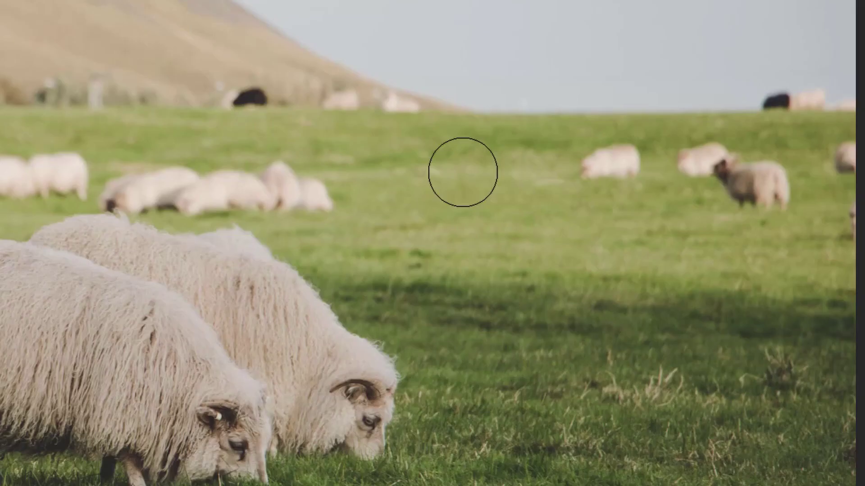
- Clone sampled grass over the small distant sheep in the right half of the meadow photo
left_click(462, 172, "alt")
left_click_drag(611, 161, 579, 168)
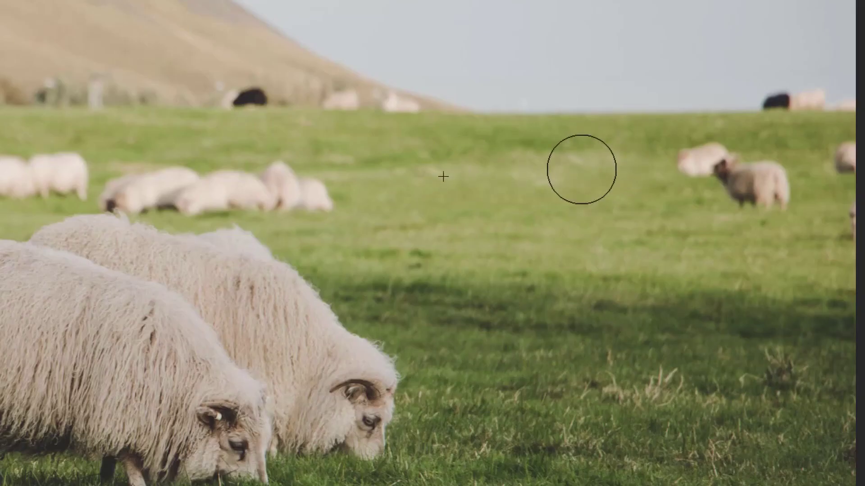
mouse_move(632, 171)
left_mouse_down()
mouse_move(712, 168)
mouse_move(766, 189)
left_mouse_up()
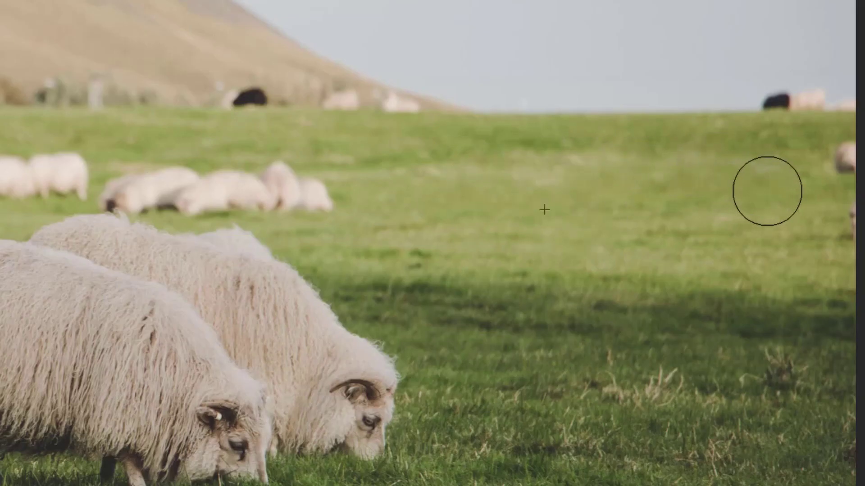
left_click(710, 183, "alt")
left_click_drag(843, 171, 841, 198)
- Outline the lone swan in the right part of the sky, copy it twice into the upper-left sky, and deselect
mouse_move(612, 185)
left_mouse_down()
mouse_move(735, 289)
mouse_move(622, 271)
left_mouse_up()
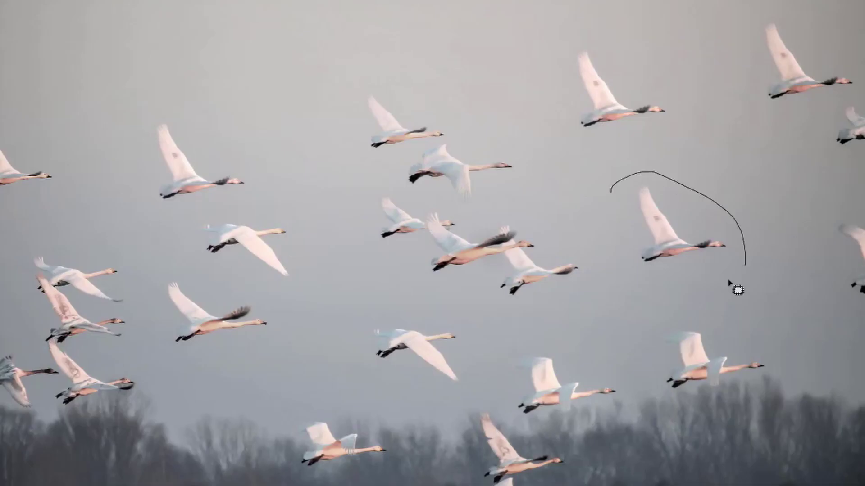
mouse_move(609, 221)
left_mouse_down()
mouse_move(320, 93)
mouse_move(218, 112)
left_mouse_up()
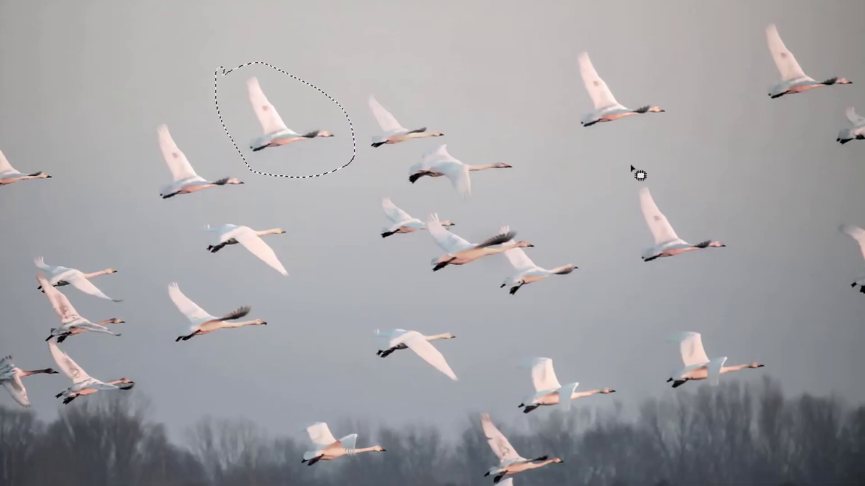
mouse_move(289, 117)
left_mouse_down()
mouse_move(49, 150)
mouse_move(157, 27)
left_mouse_up()
key("ctrl+d")
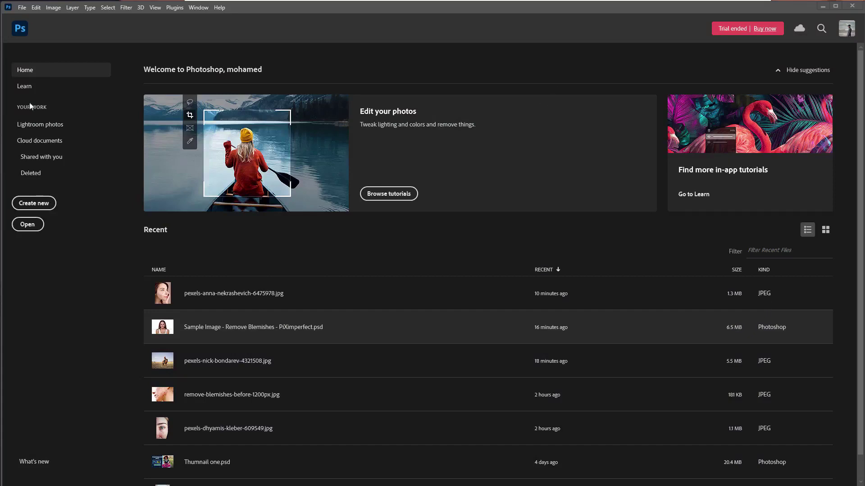
- Switch to YouTube in the browser and play the Hashi VISUAL Photoshop video labelled Tutorial 1/15
left_click(22, 8)
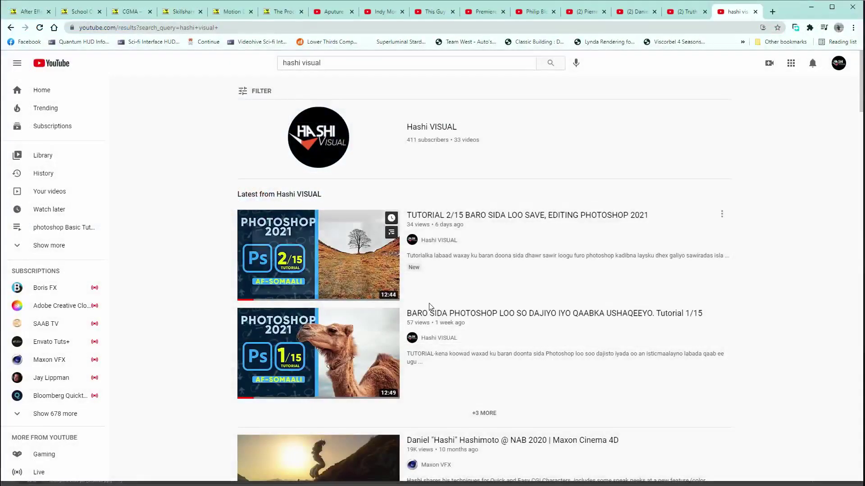
left_click(430, 311)
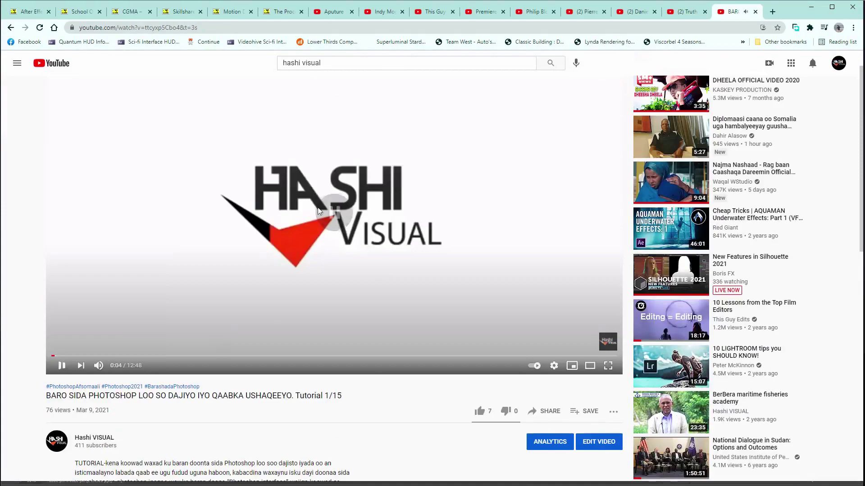
left_click(318, 207)
scroll(149, 203, "down", 2)
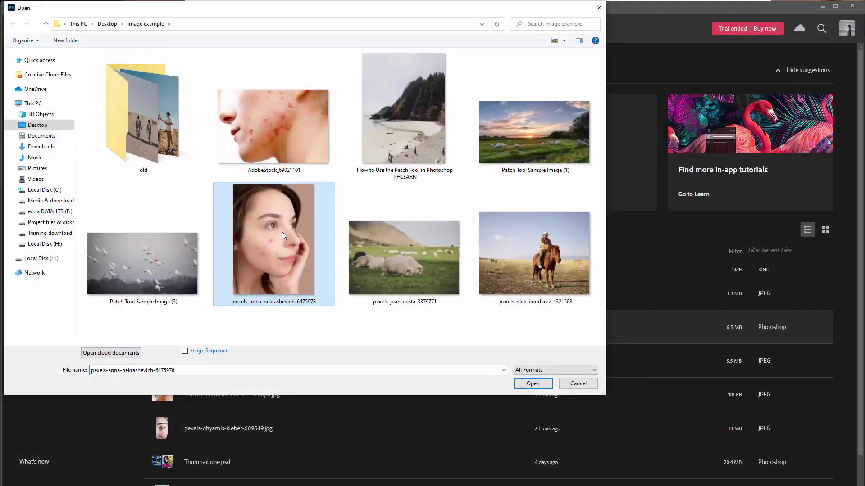
- Switch to Photoshop and open the portrait photo numbered 6475978 from the image example folder, with the blemished cheek in view
double_click(282, 232)
scroll(482, 261, "up", 2)
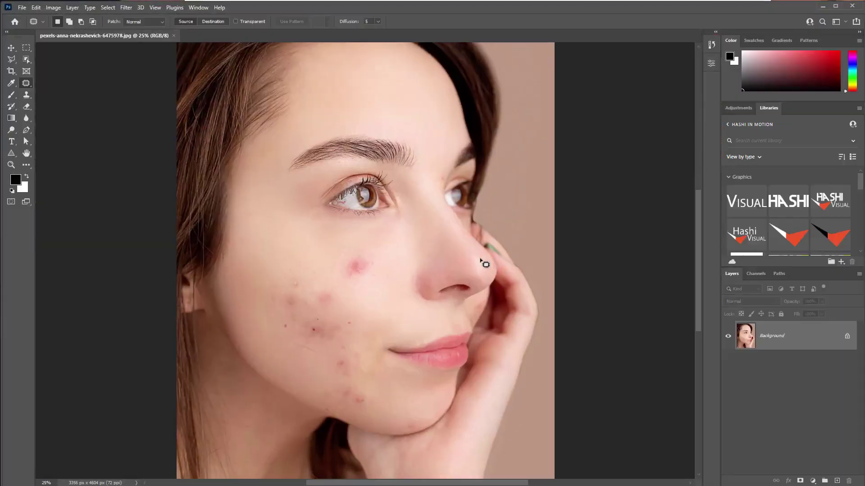
scroll(382, 232, "down", 2)
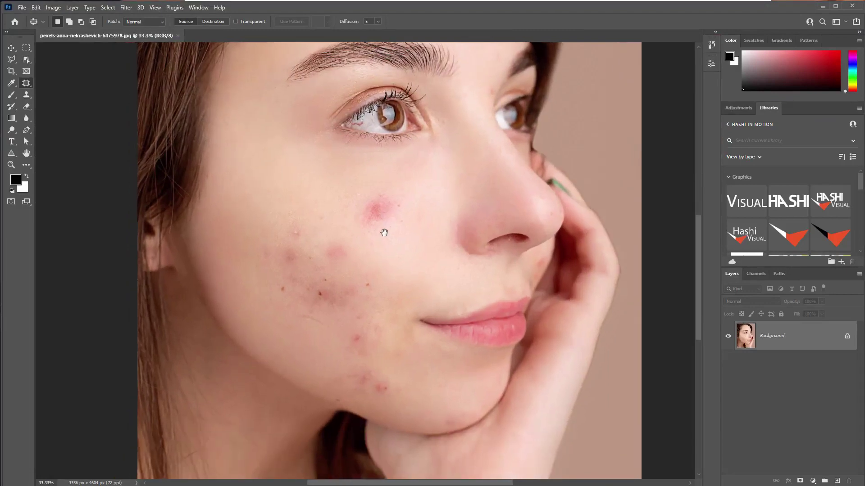
scroll(384, 233, "up", 1)
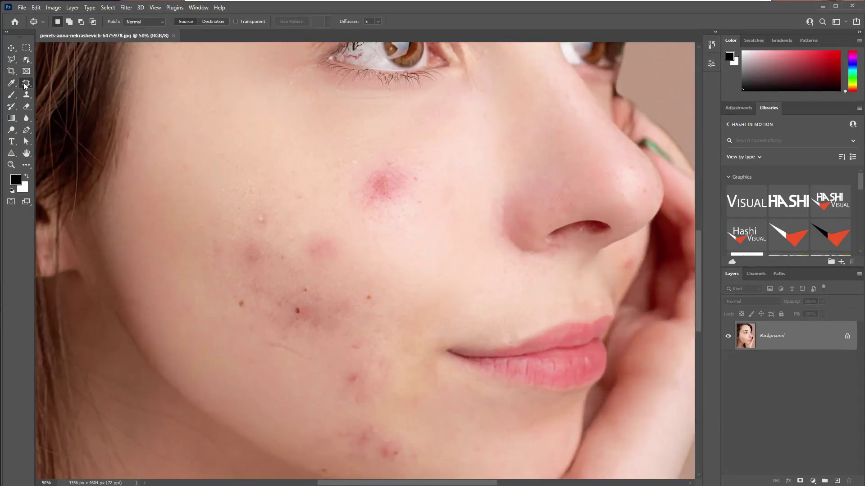
- Choose the Spot Healing Brush Tool in place of the Patch Tool
right_click(25, 84)
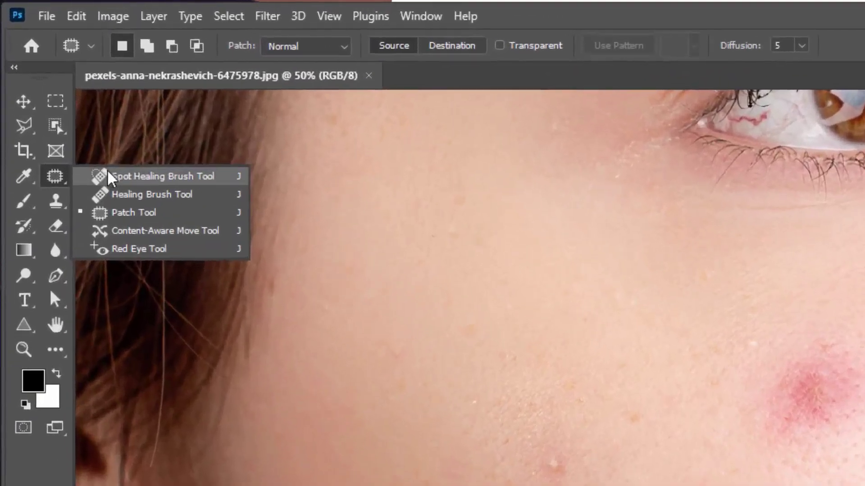
left_click(50, 83)
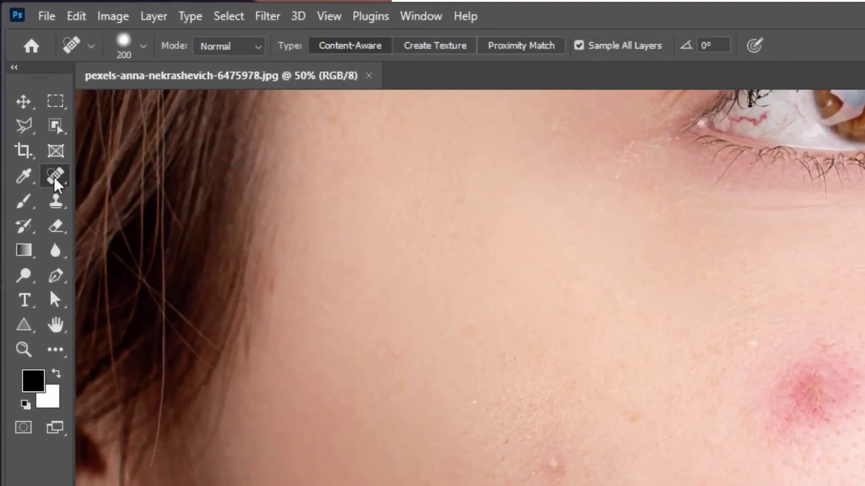
right_click(55, 177)
left_click(64, 181)
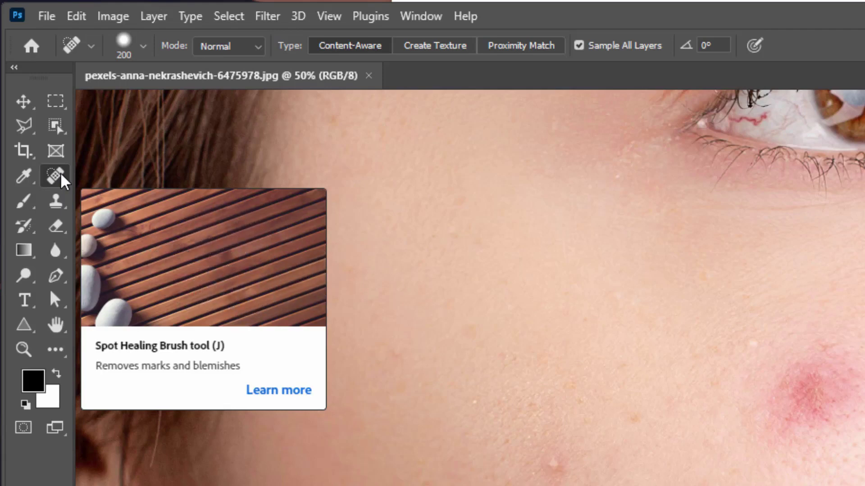
right_click(62, 177)
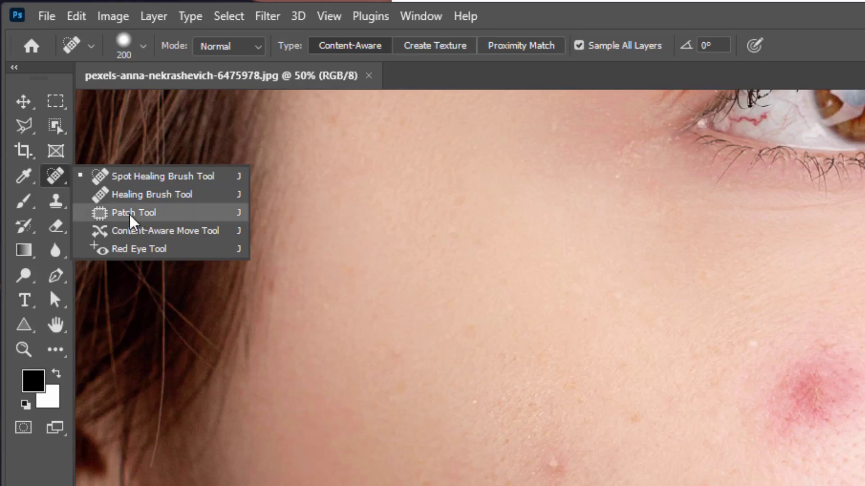
left_click(158, 178)
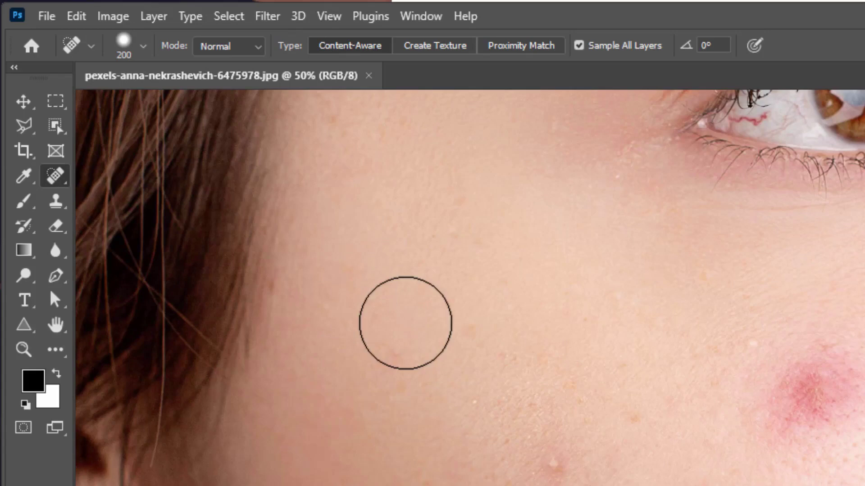
- Set the Spot Healing Brush to Normal mode and Content-Aware type with a brush size of about 98 px
left_click(234, 49)
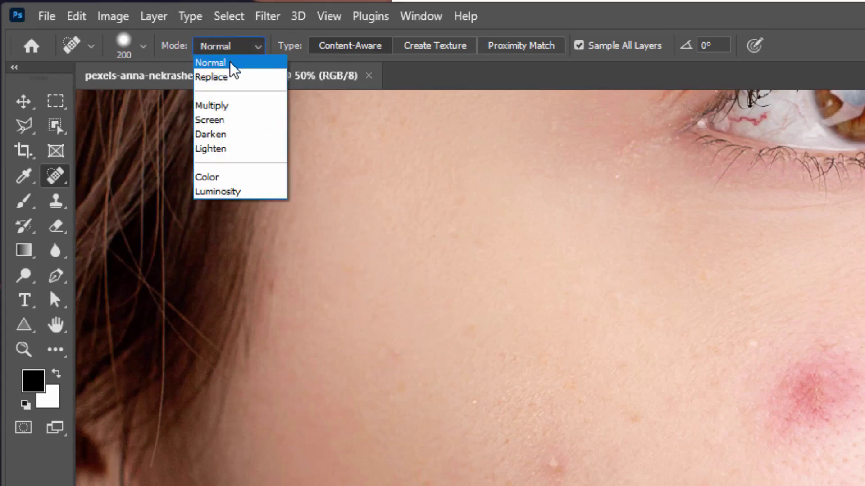
left_click(366, 46)
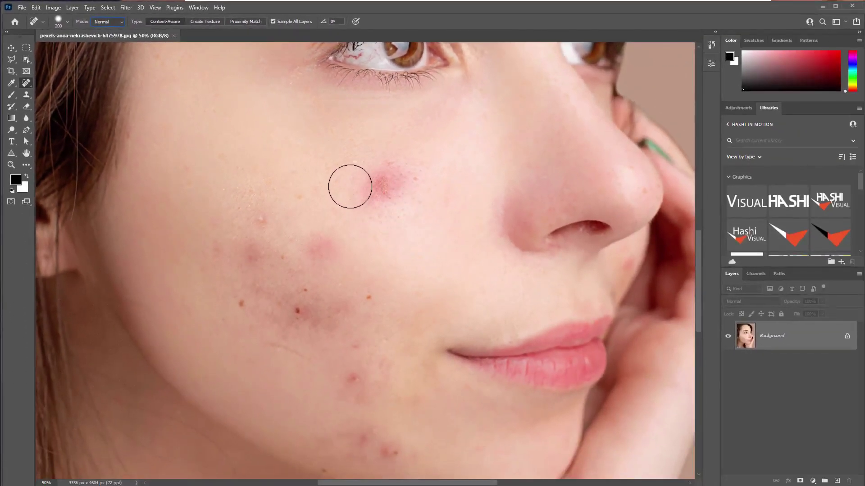
right_click(350, 187)
left_click_drag(401, 208, 376, 209)
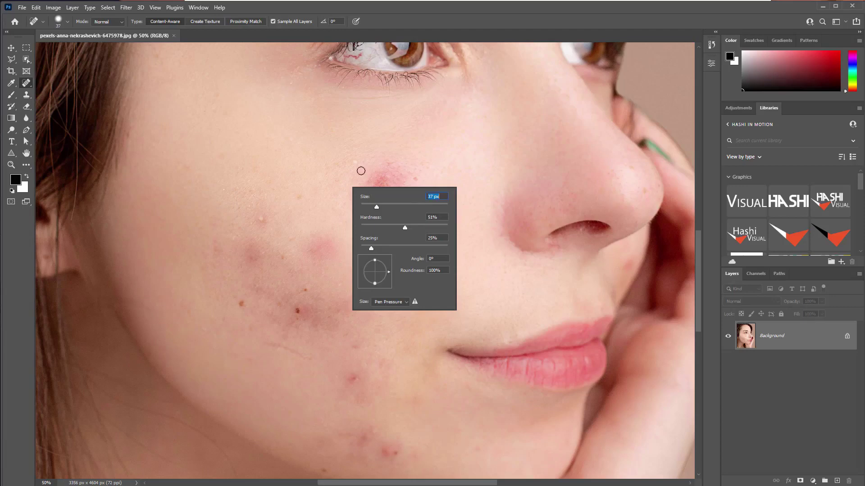
right_click(323, 196)
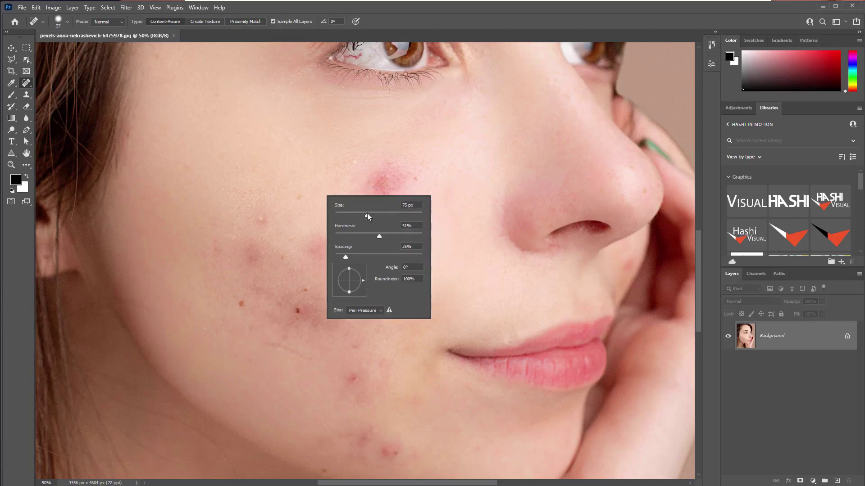
left_click_drag(366, 213, 366, 213)
left_click_drag(377, 215, 378, 215)
- Heal the small bump on the upper cheek and the orange-brown spot between the cheek redness and the mouth
left_click(262, 216)
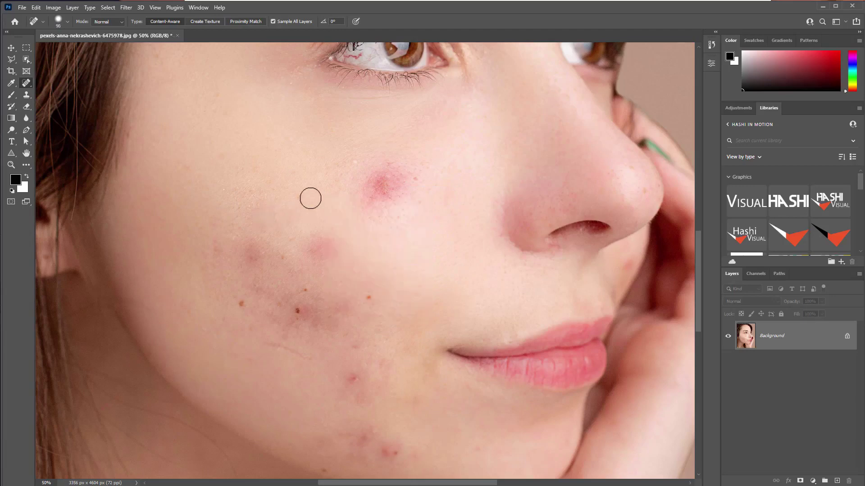
key("ctrl+plus")
left_click(236, 140)
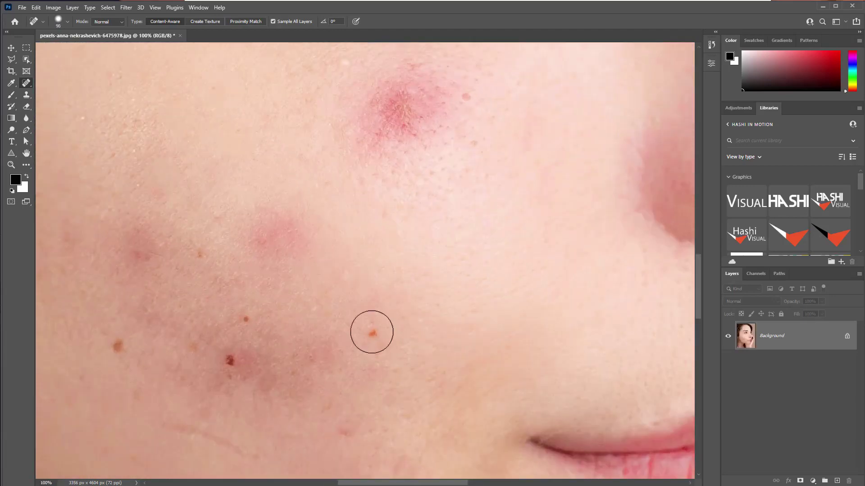
left_click(371, 332)
- Heal the dark moles and small brown spots in and around the reddened area of the mid-cheek
left_click_drag(331, 269, 417, 167)
left_click(318, 269)
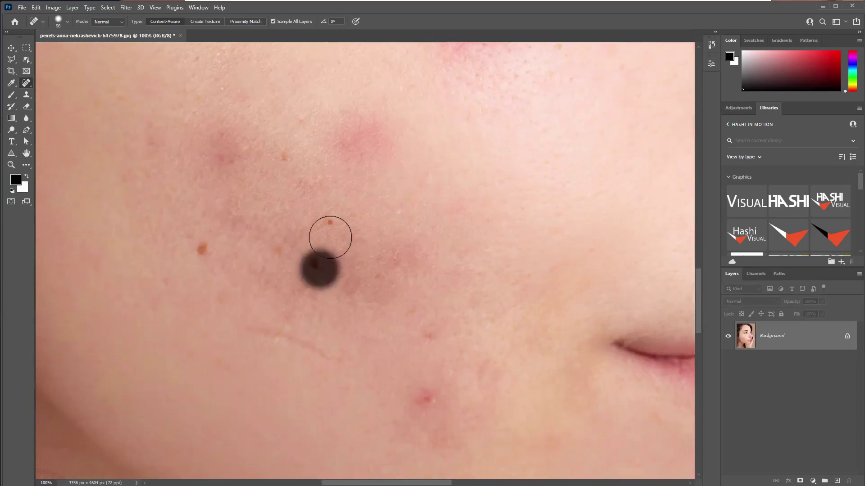
left_click(330, 232)
left_click(203, 246)
left_click(279, 158)
- Heal the red pimple on the lower cheek, the red blemishes above the jaw, and the brown spot on the jawline
left_click_drag(353, 322, 358, 271)
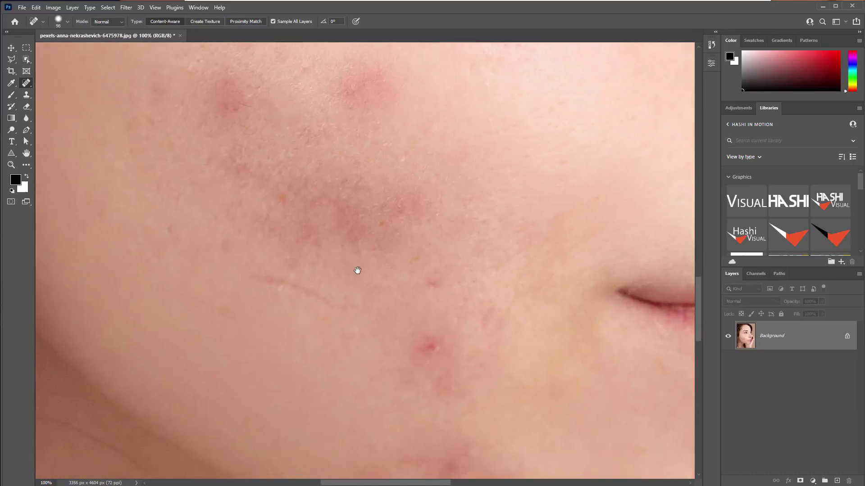
left_click(428, 345)
left_click_drag(440, 282, 419, 225)
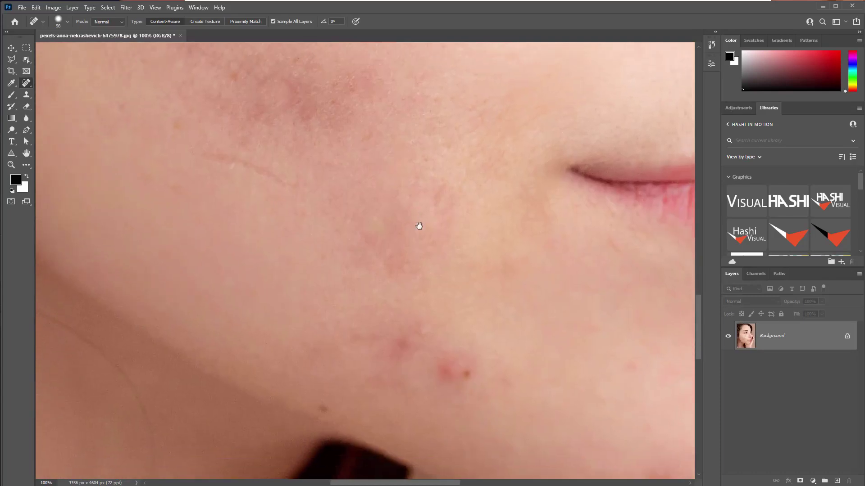
left_click_drag(431, 280, 290, 241)
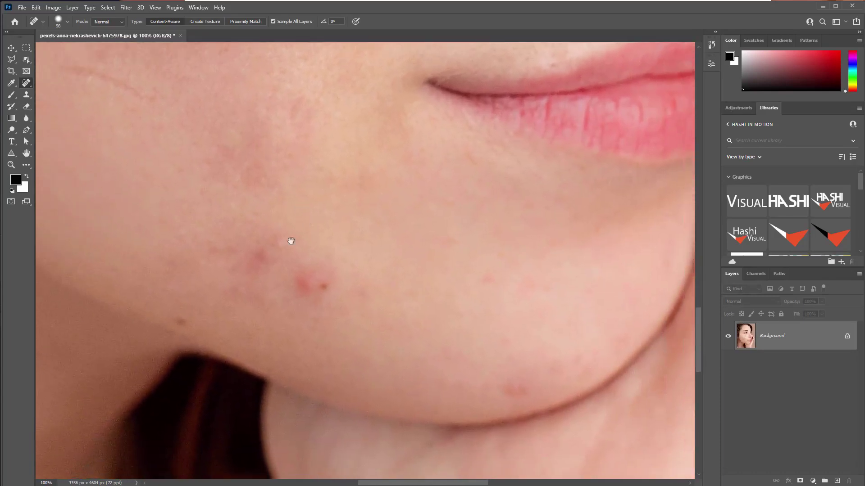
left_click(269, 250)
left_click(311, 286)
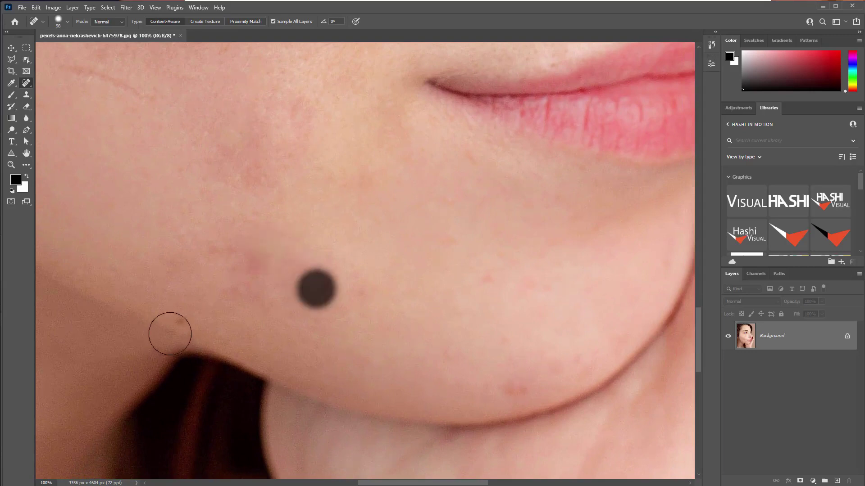
left_click(188, 316)
- Heal the reddish spot at the lower edge of the chin and the patch of skin below the mouth corner
scroll(465, 303, "right", 5)
scroll(465, 303, "down", 2)
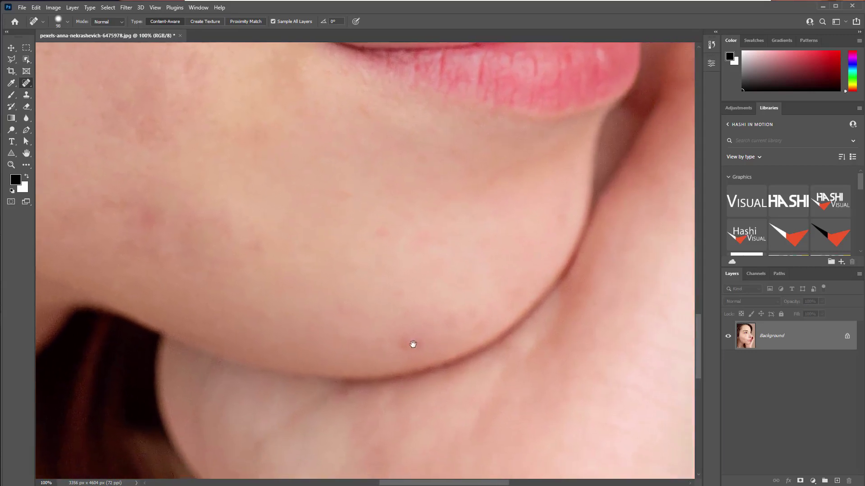
left_click(406, 340)
left_click(340, 161)
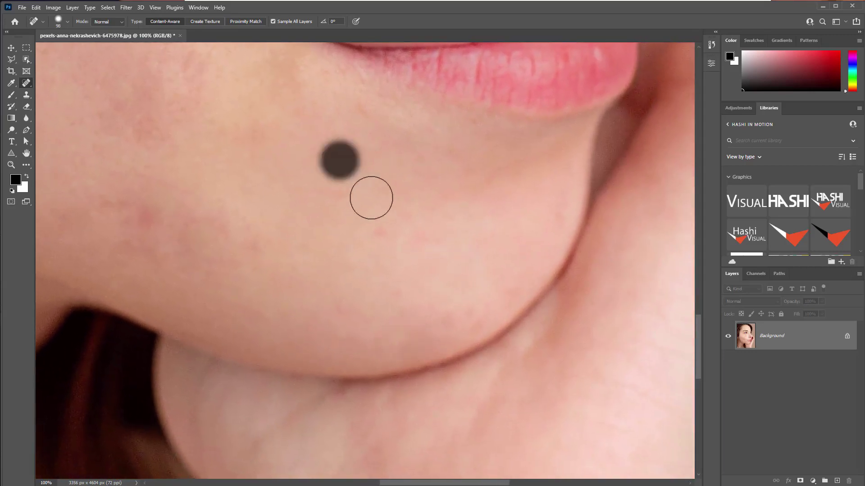
- Heal the small spots on the cheek around the large red blemish and the red spot on the far side under the nose
scroll(387, 185, "down", 3)
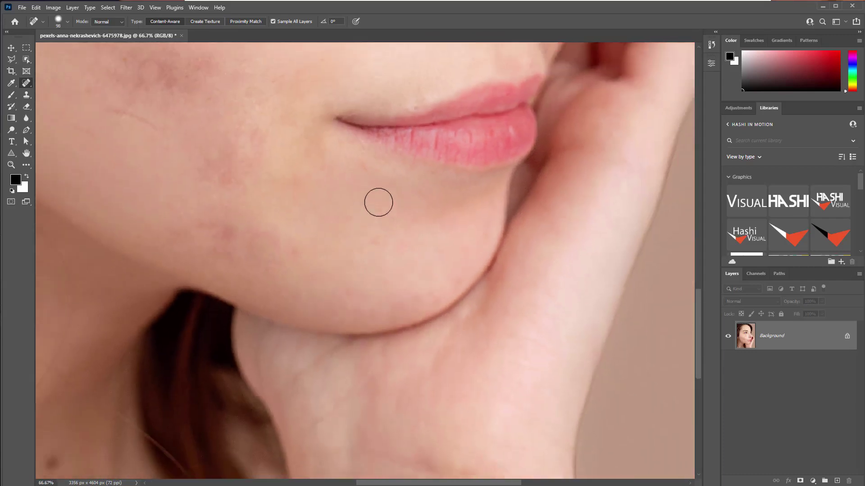
scroll(378, 202, "up", 1)
left_click_drag(318, 135, 369, 207)
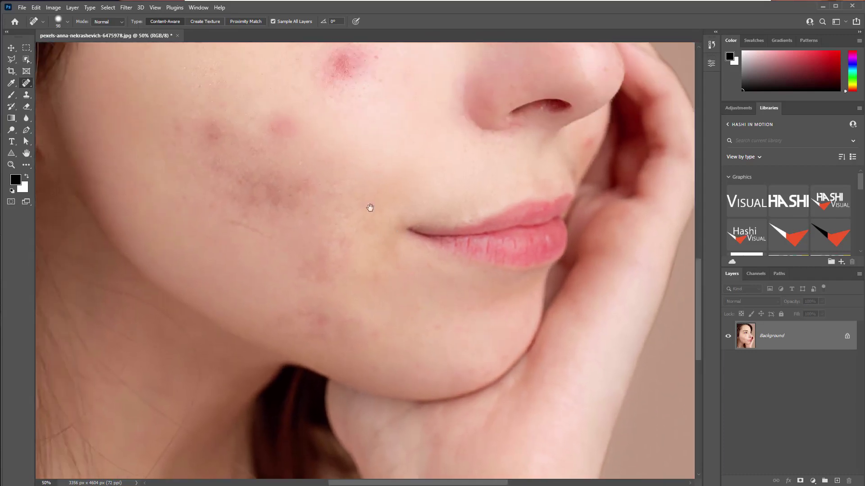
left_click(251, 117)
left_click_drag(344, 126, 350, 182)
left_click(307, 117)
left_click(305, 70)
left_click(386, 115)
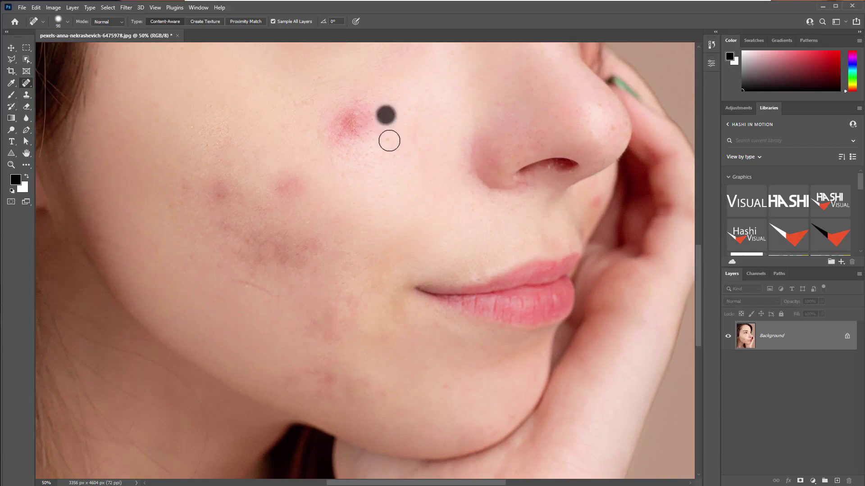
left_click(389, 141)
left_click_drag(476, 128, 405, 144)
left_click(502, 226)
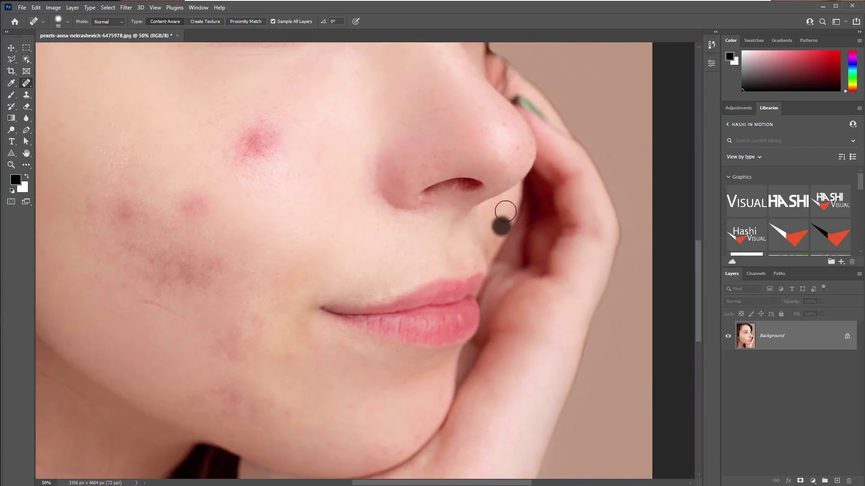
- Heal the pink spot on the mid-cheek and the large red blemish below the eye
scroll(250, 224, "left", 5)
scroll(349, 236, "down", 2)
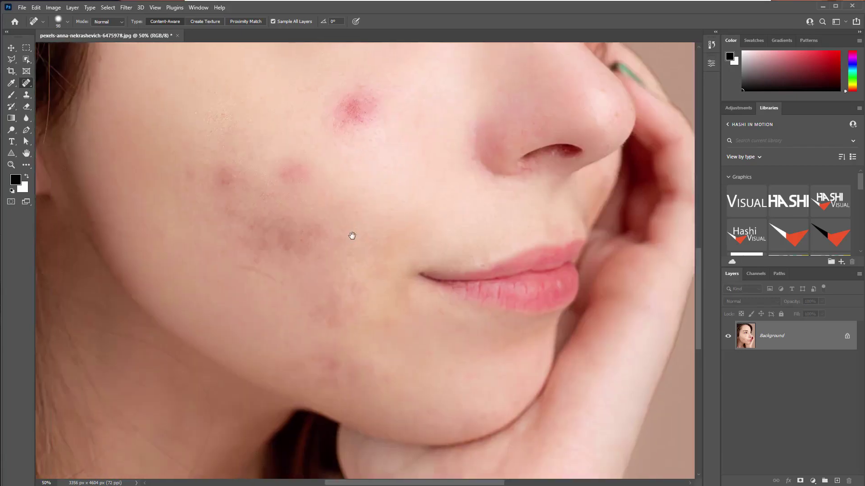
scroll(347, 249, "up", 2)
scroll(342, 223, "up", 2)
mouse_move(292, 226)
left_mouse_down()
mouse_move(285, 232)
mouse_move(301, 227)
left_mouse_up()
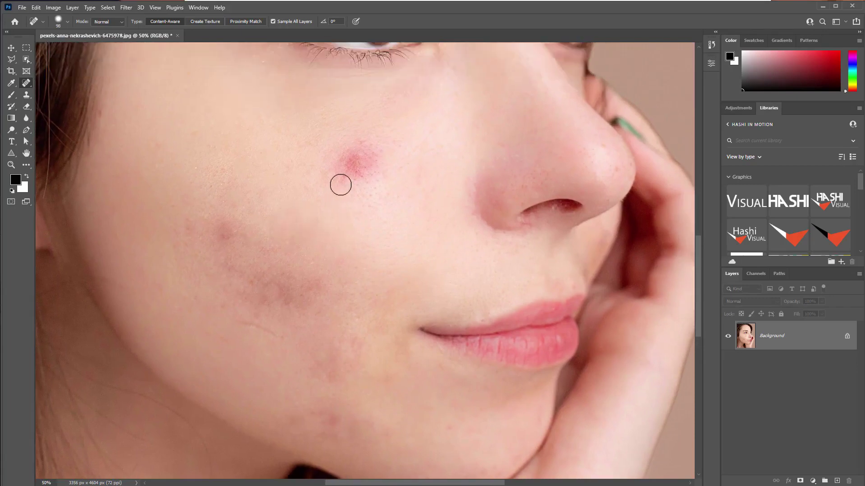
mouse_move(347, 154)
left_mouse_down()
mouse_move(357, 190)
mouse_move(341, 162)
mouse_move(377, 163)
mouse_move(349, 158)
mouse_move(352, 148)
mouse_move(339, 188)
mouse_move(356, 154)
left_mouse_up()
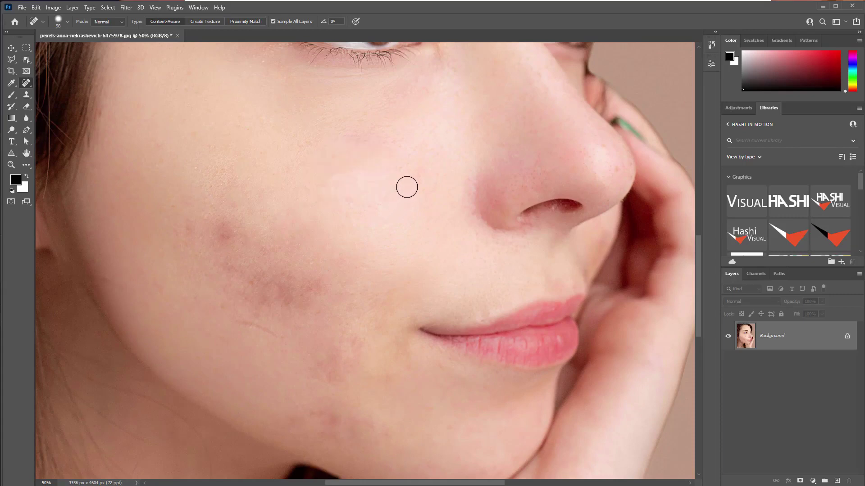
- Heal the dark reddish patches across the mid-cheek, on the lower cheek and above the jaw
mouse_move(232, 231)
left_mouse_down()
mouse_move(222, 227)
mouse_move(215, 239)
left_mouse_up()
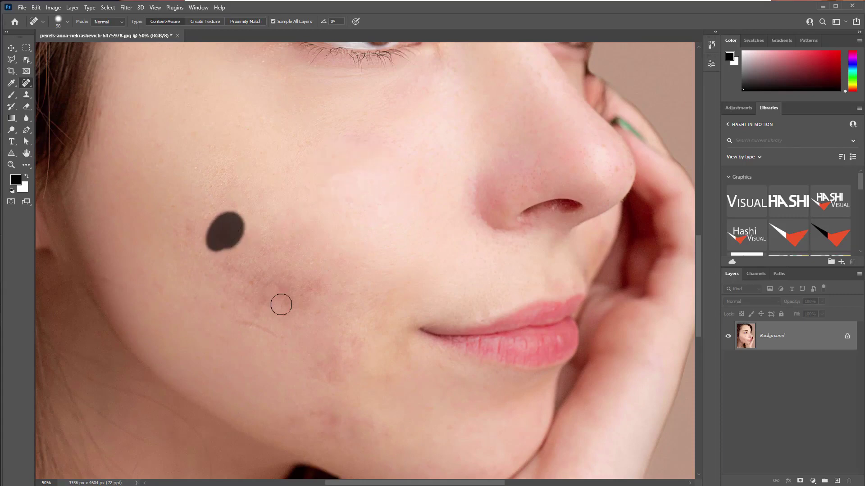
mouse_move(236, 268)
left_mouse_down()
mouse_move(294, 297)
mouse_move(243, 262)
mouse_move(219, 269)
mouse_move(314, 284)
mouse_move(261, 293)
mouse_move(288, 299)
left_mouse_up()
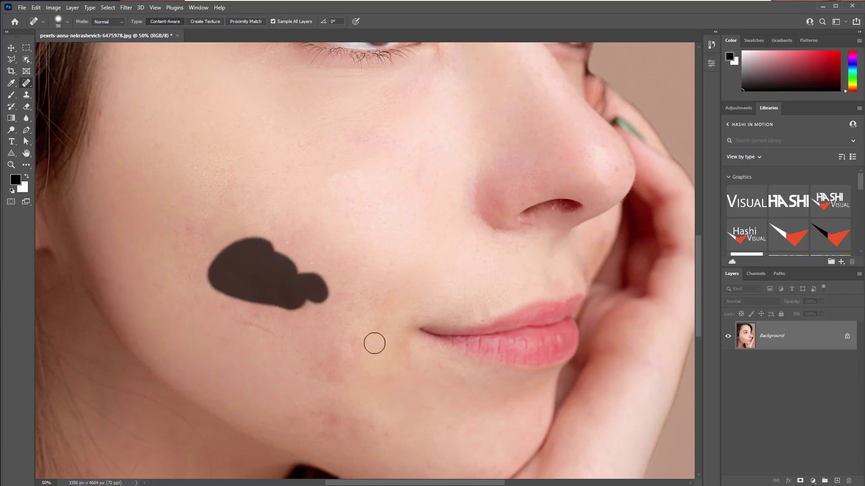
scroll(340, 345, "down", 2)
scroll(339, 345, "left", 1)
left_click_drag(372, 297, 373, 298)
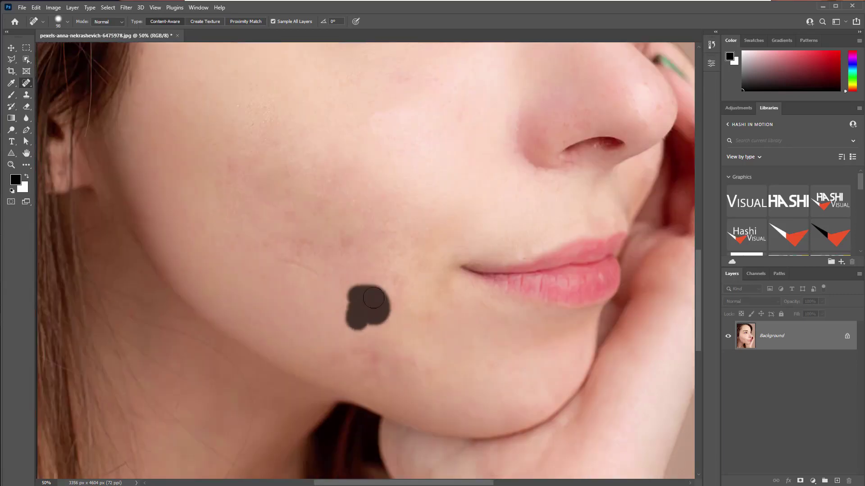
mouse_move(375, 350)
left_mouse_down()
mouse_move(386, 374)
mouse_move(390, 350)
mouse_move(372, 363)
mouse_move(338, 359)
mouse_move(394, 378)
mouse_move(368, 353)
left_mouse_up()
- Heal the fine crease lines on the lower cheek and the remaining redness across the mid-cheek
left_click_drag(326, 275, 287, 264)
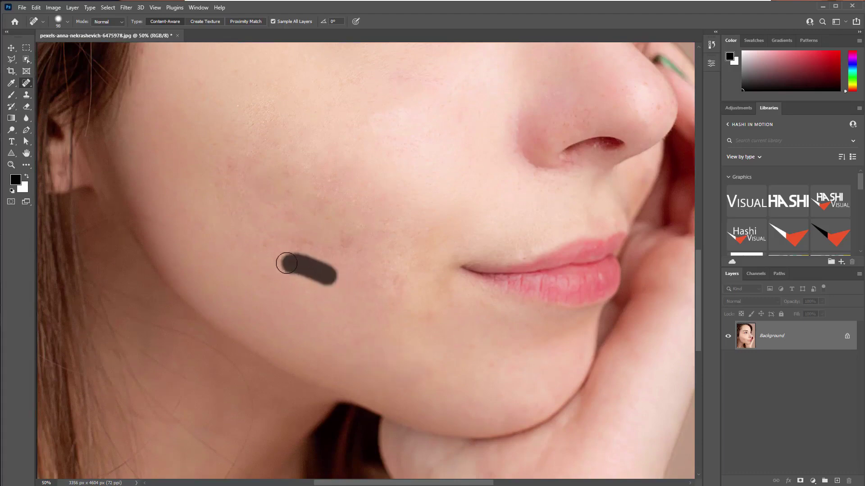
left_click_drag(327, 244, 281, 239)
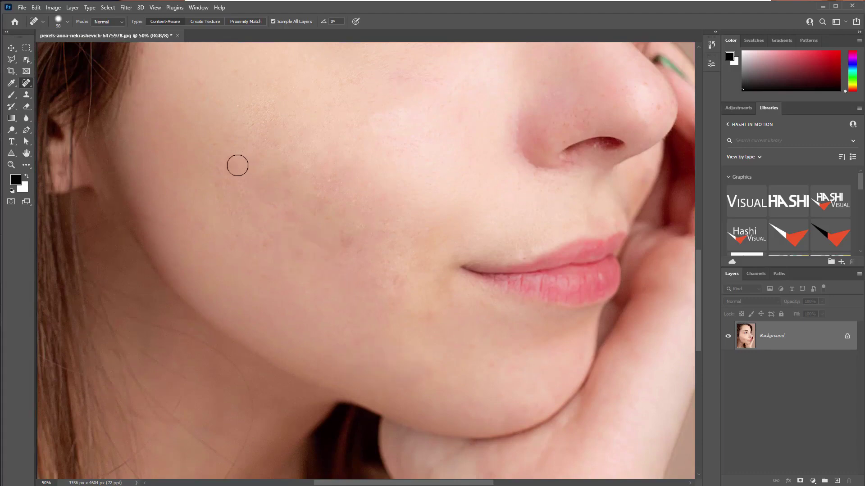
mouse_move(239, 164)
left_mouse_down()
mouse_move(216, 178)
mouse_move(279, 211)
left_mouse_up()
left_click(328, 176)
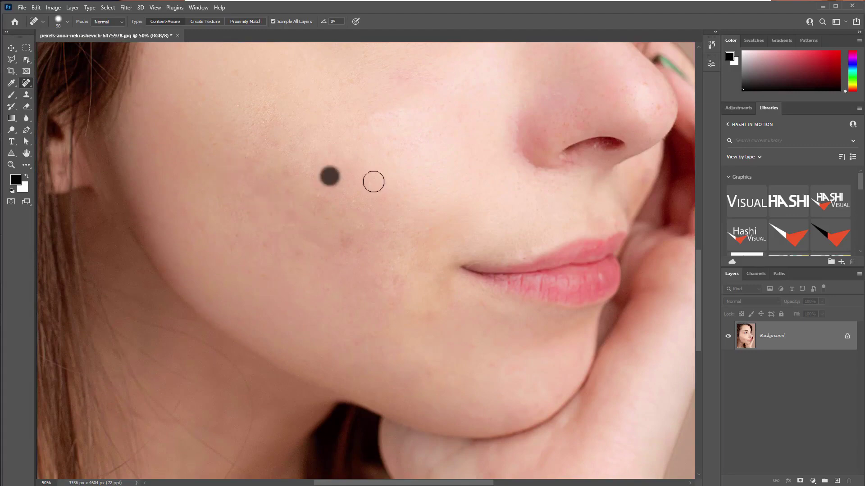
left_click(372, 181)
left_click(345, 207)
- Heal the faint pink mark on the cheek below the eye and the skin beside the eye's outer corner
left_click_drag(478, 115, 363, 224)
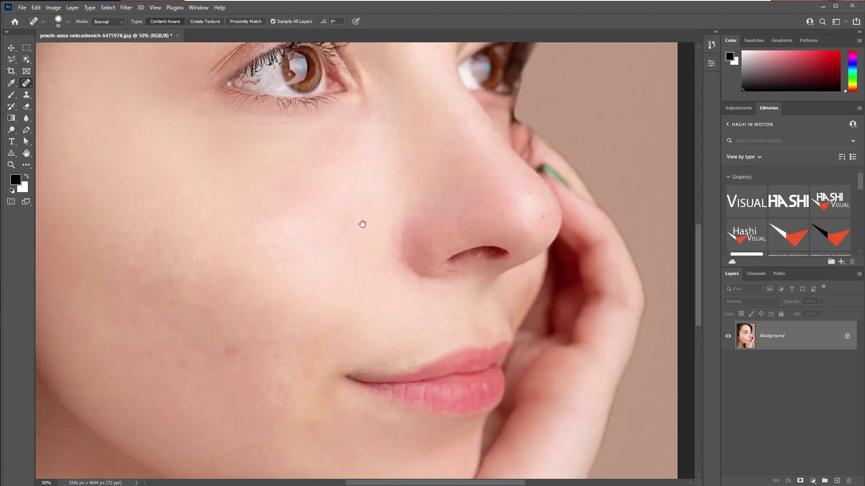
left_click(292, 183)
mouse_move(317, 241)
left_mouse_down()
mouse_move(325, 253)
mouse_move(283, 394)
mouse_move(256, 424)
mouse_move(371, 249)
left_mouse_up()
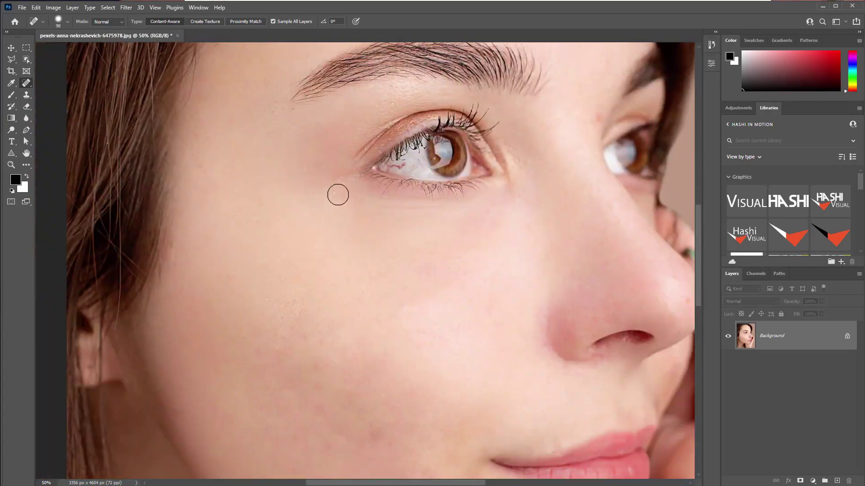
left_click(304, 173)
left_click(341, 190)
- Heal the small red spots on the tip of the nose
left_click_drag(436, 249, 319, 198)
left_click(570, 245)
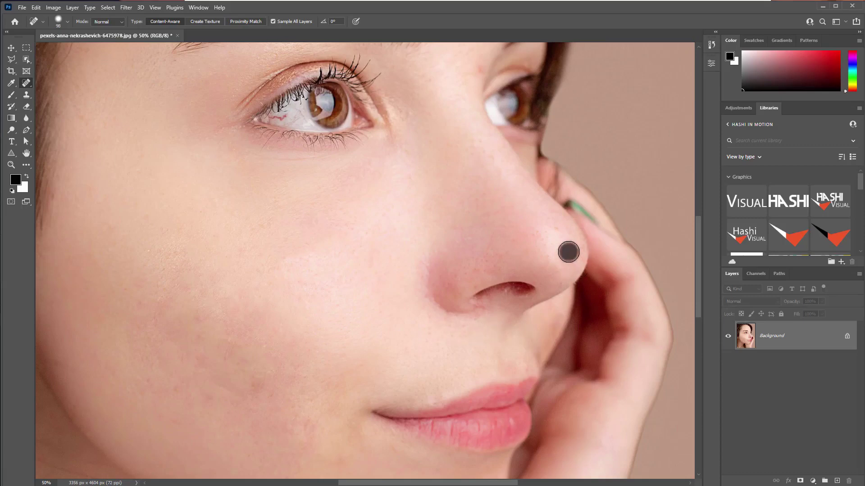
left_click(554, 229)
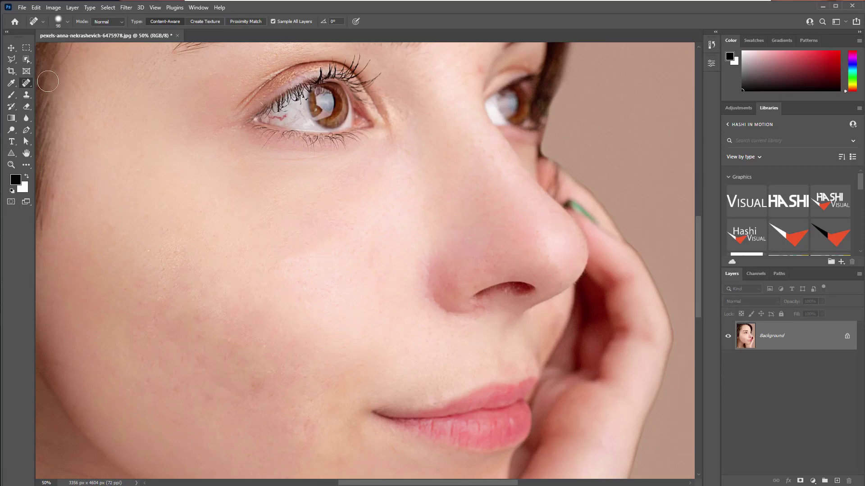
- Cycle through the healing tools in the Spot Healing Brush's group and return to the Spot Healing Brush
right_click(28, 85)
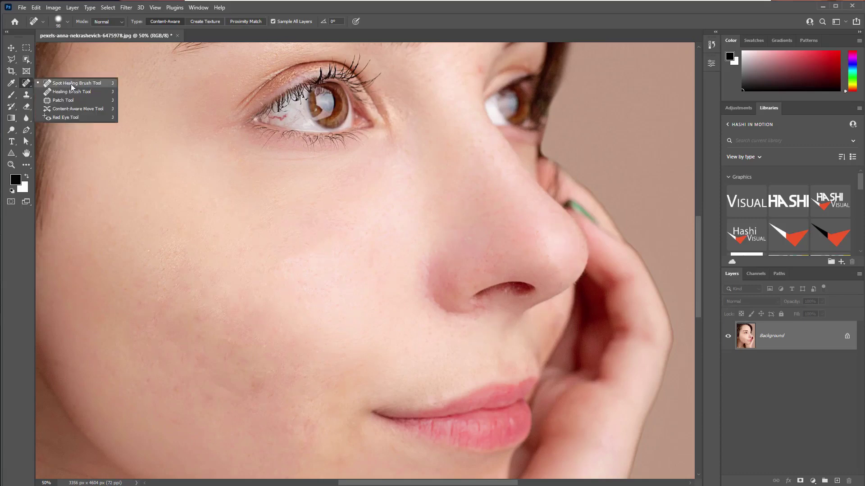
left_click(71, 84)
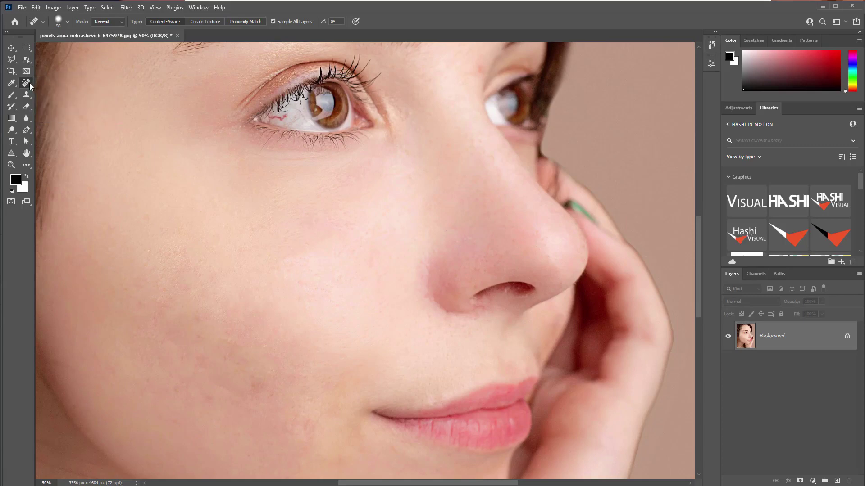
right_click(28, 83)
left_click(56, 83)
key("shift+j")
key("shift+j")
key("shift+j")
key("shift+j")
key("shift+j")
key("shift+j")
key("shift+j")
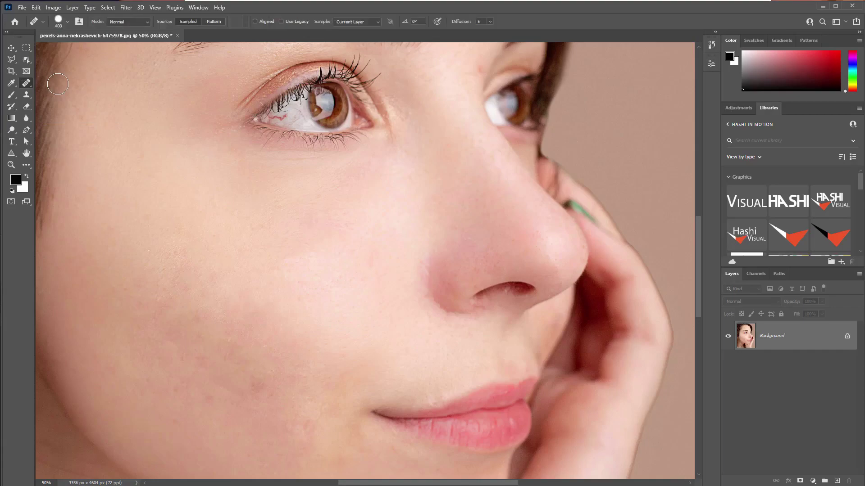
key("shift+j")
key("shift+j")
- Close the portrait without saving and open AdobeStock_69021101.jpeg
key("ctrl+w")
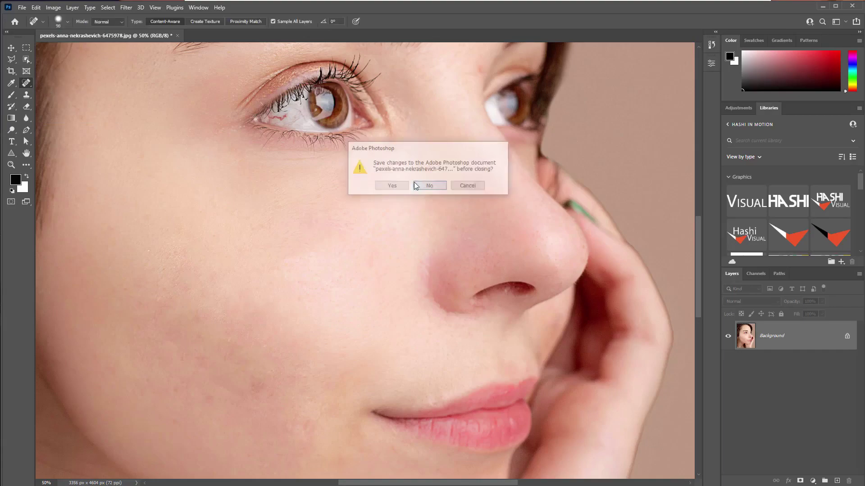
left_click(427, 206)
left_click(21, 8)
left_click(32, 25)
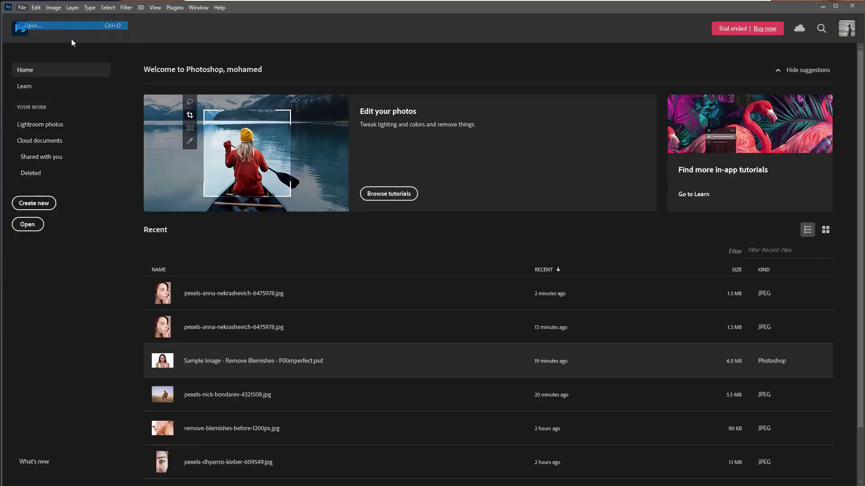
double_click(293, 128)
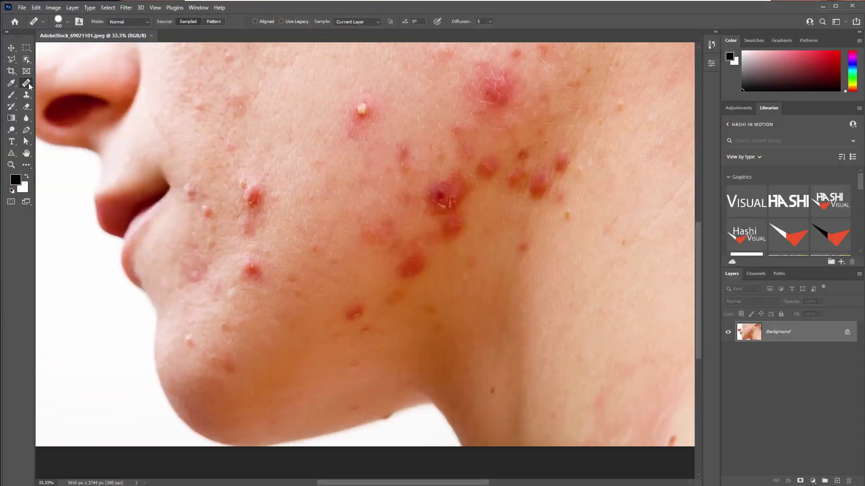
- Choose the Spot Healing Brush and set its brush size to 126 px
right_click(28, 83)
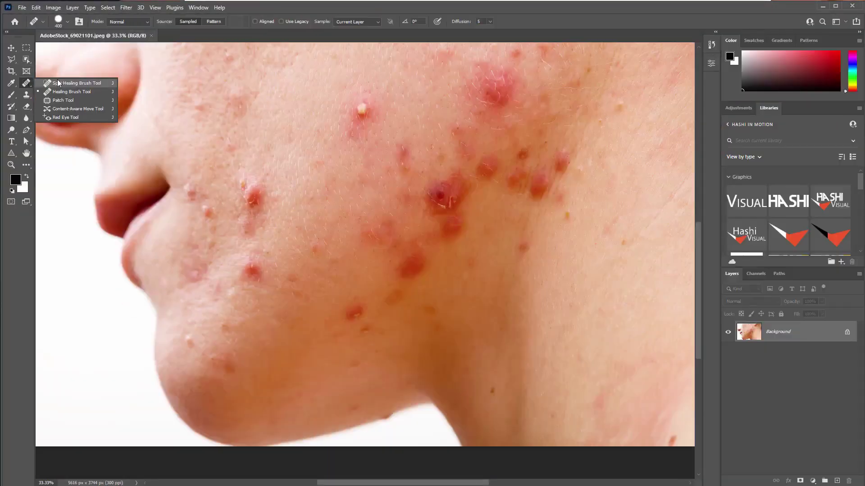
left_click(58, 83)
right_click(340, 108)
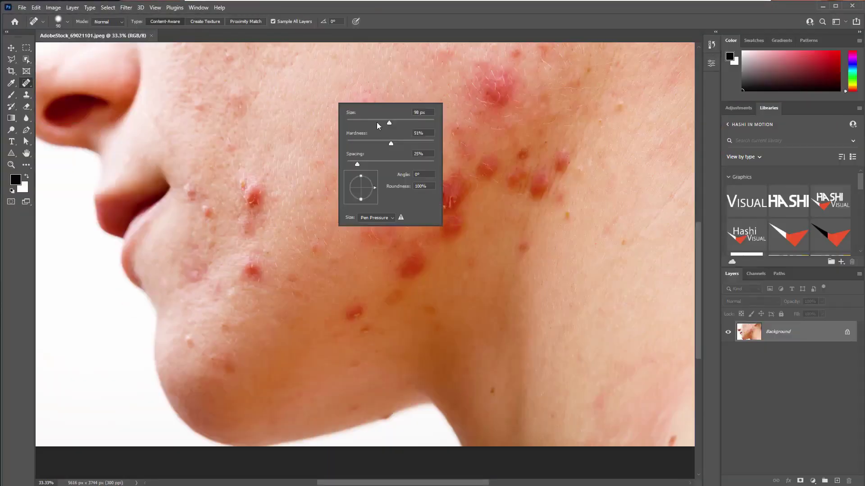
mouse_move(392, 123)
left_mouse_down()
mouse_move(357, 121)
mouse_move(366, 118)
mouse_move(358, 113)
left_mouse_up()
left_click(433, 18)
- Heal the red pimples and small spots on the cheek around the corner of the mouth
mouse_move(250, 195)
left_mouse_down()
mouse_move(245, 184)
mouse_move(259, 191)
mouse_move(251, 198)
left_mouse_up()
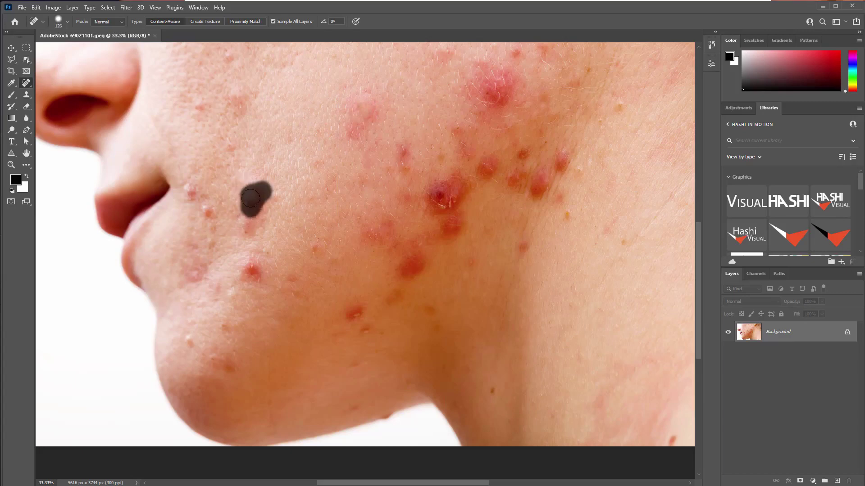
left_click(248, 266)
left_click(204, 213)
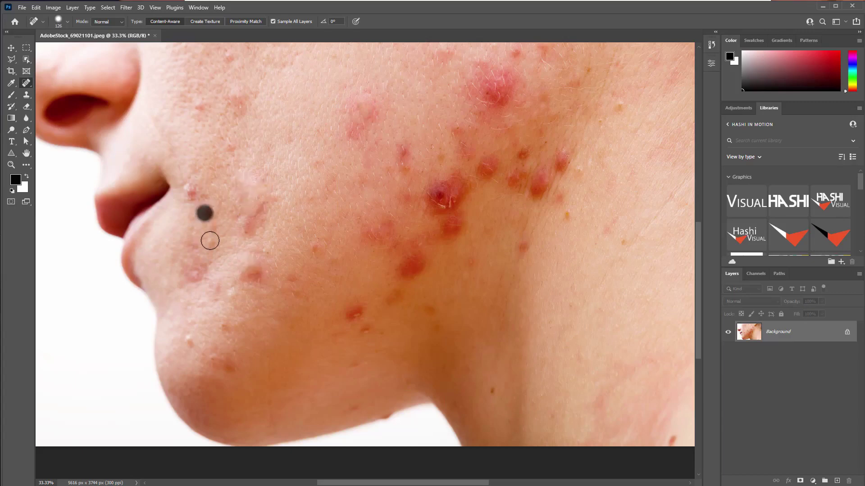
left_click(211, 241)
left_click(191, 191)
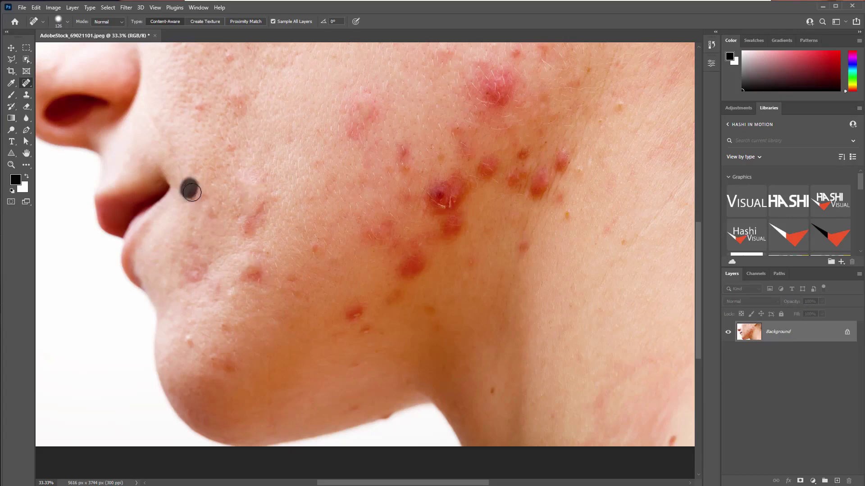
left_click(229, 155)
- Heal the small spots on the chin and the remaining red mark on the lower cheek above it
left_click(237, 286)
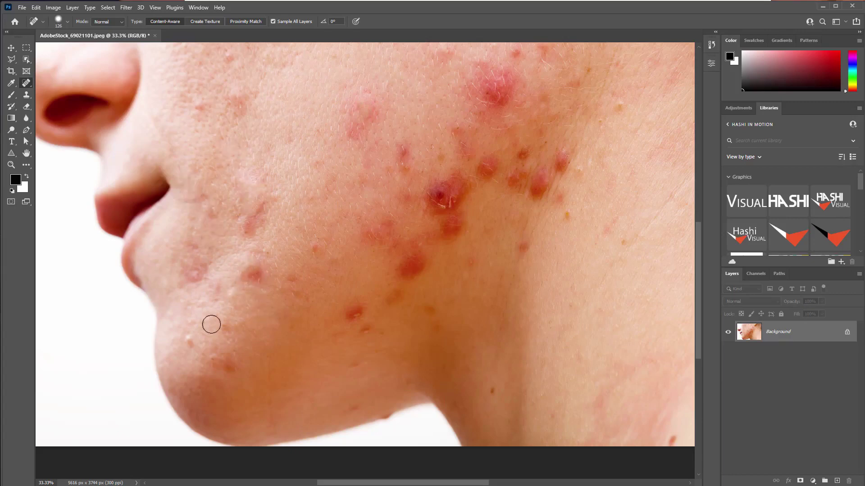
left_click(191, 342)
left_click(211, 362)
left_click(228, 331)
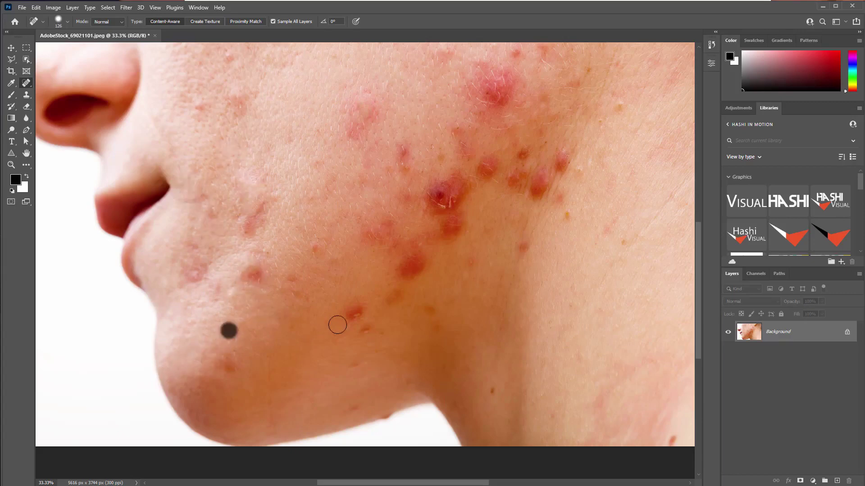
left_click(260, 275)
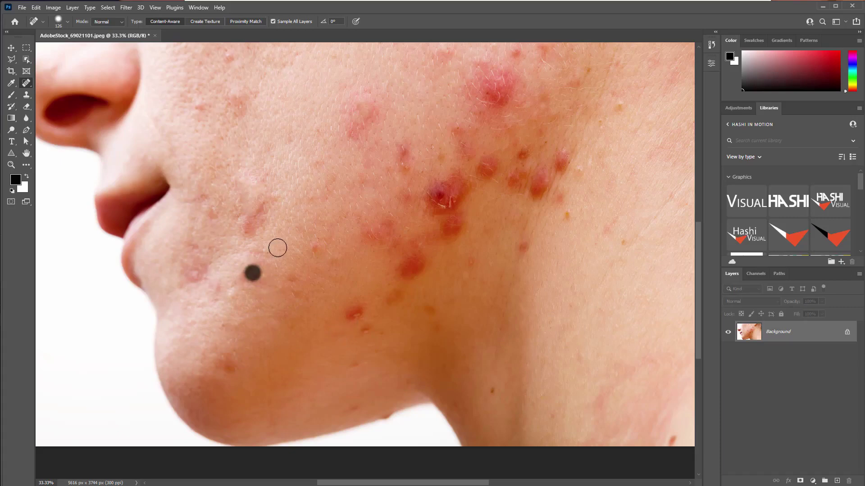
- Heal the red spots above the jawline, the bump on its lower edge, and the small neck spot, enlarging the brush to 200 px
left_click(362, 332)
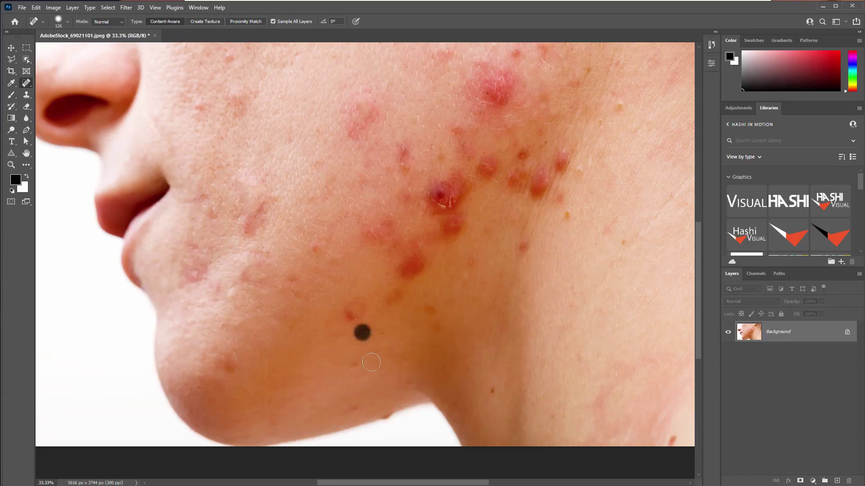
left_click(355, 364)
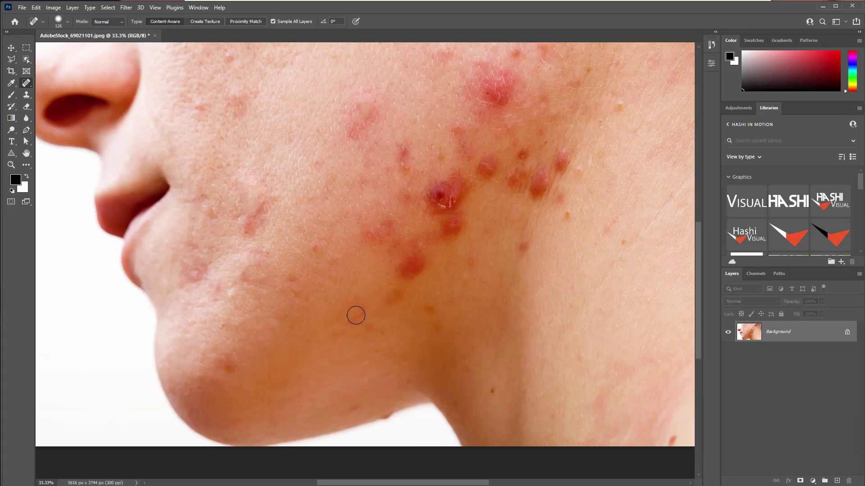
left_click(357, 316)
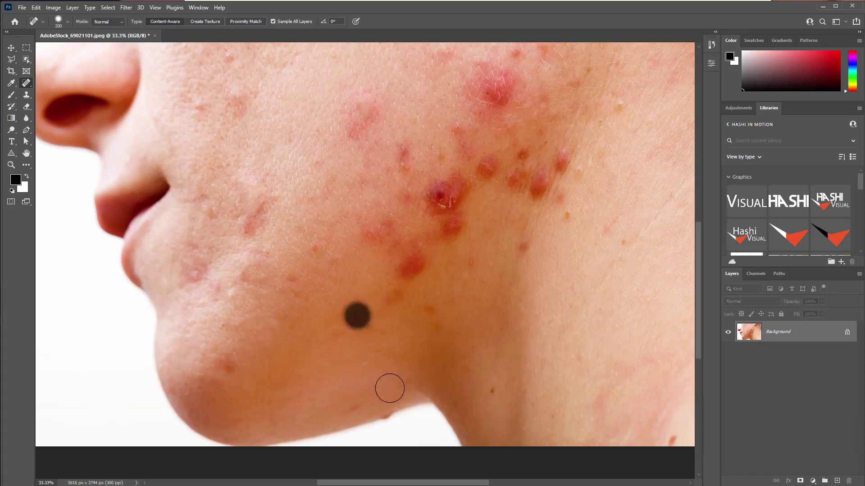
left_click(385, 410)
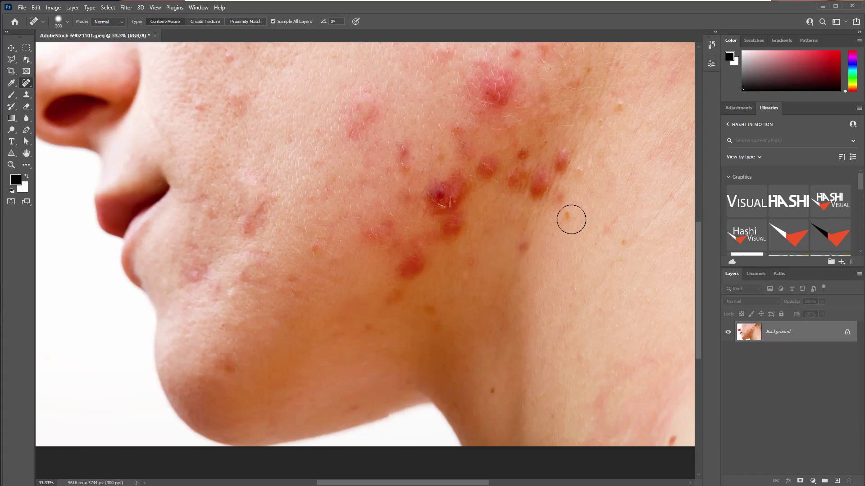
left_click(571, 219)
- Heal the small spots on the upper cheek and the curved red blemish near the photo's upper edge
mouse_move(454, 161)
left_mouse_down()
mouse_move(479, 247)
mouse_move(397, 306)
mouse_move(364, 390)
left_mouse_up()
left_click(359, 231)
left_click(323, 205)
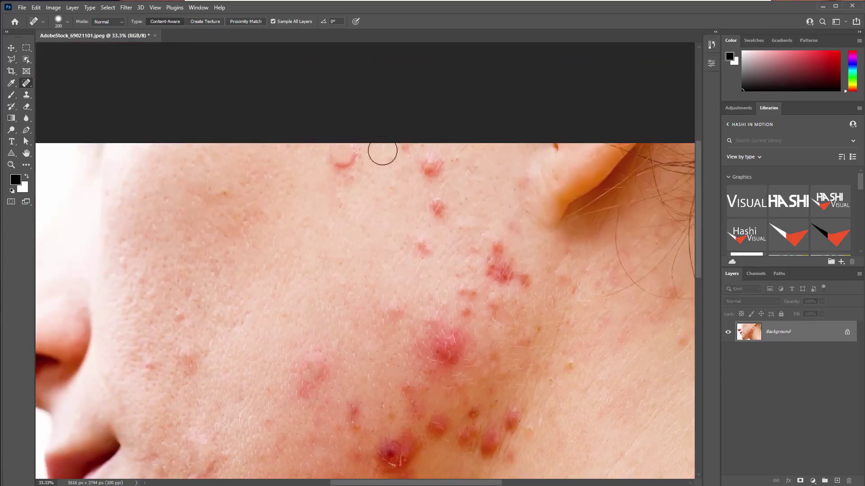
left_click(345, 158)
left_click(335, 169)
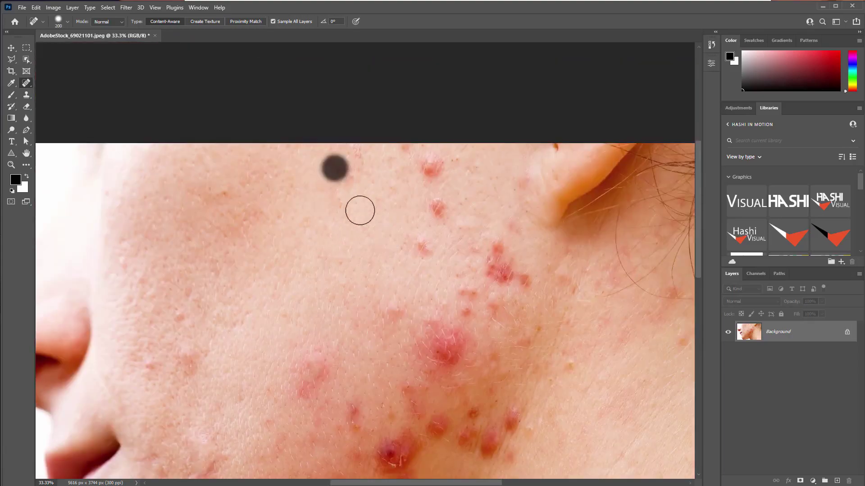
- Heal the column of red pimples on the upper cheek in front of the ear
left_click(420, 245)
left_click(437, 209)
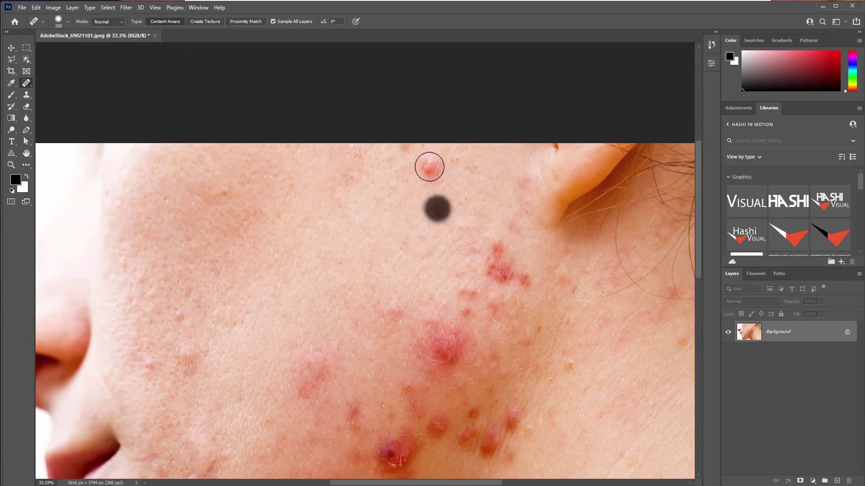
left_click(429, 168)
left_click(407, 149)
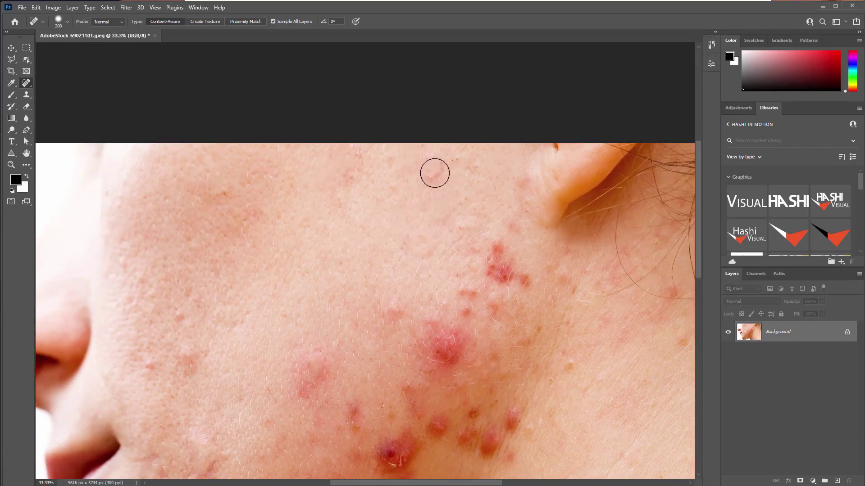
- Heal the faint curved mark near the photo's upper edge and the small red spot on the middle of the cheek
left_click(434, 173)
left_click_drag(411, 304, 450, 145)
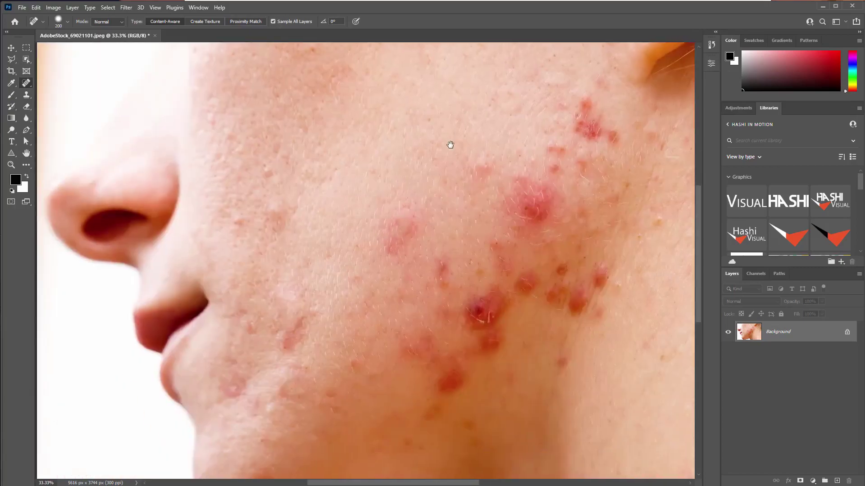
left_click(439, 269)
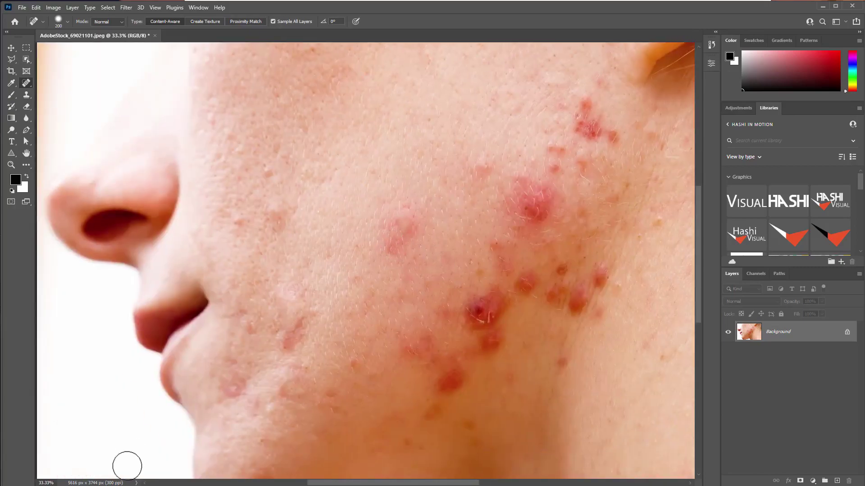
- Heal the small red spot on the neck behind the jaw and the brown mole farther back on the neck
left_click_drag(251, 341, 281, 245)
scroll(281, 245, "right", 2)
scroll(281, 245, "down", 1)
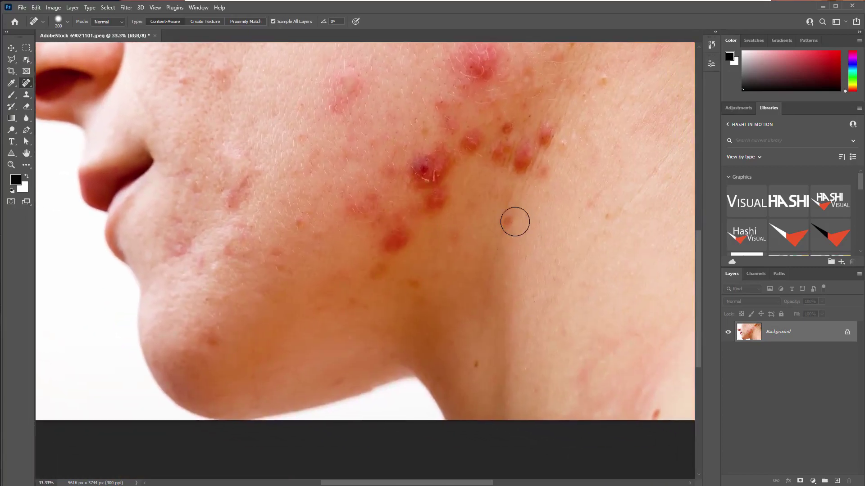
left_click(514, 222)
left_click_drag(544, 232, 466, 268)
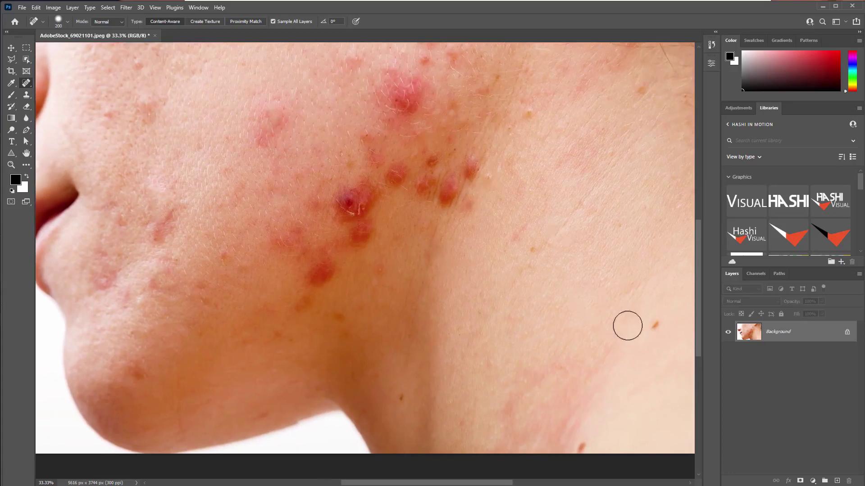
left_click(654, 324)
- Heal the cluster of red pimples at the rear of the jaw, the small spots beneath it, and the dark mole on the front of the neck
left_click_drag(439, 162, 473, 174)
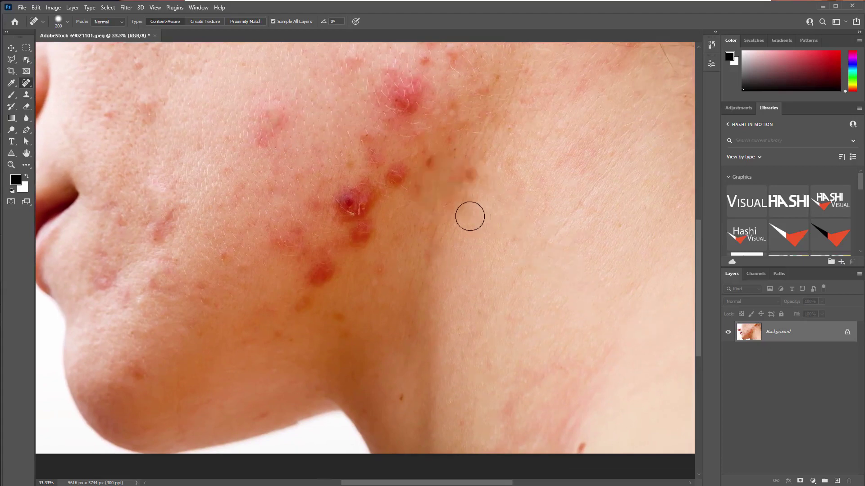
left_click(465, 171)
left_click(428, 164)
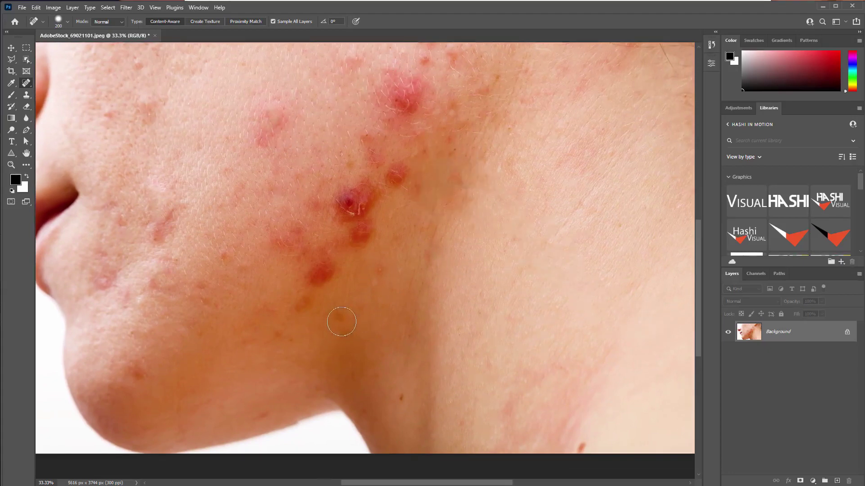
left_click(341, 321)
left_click(378, 274)
left_click(400, 395)
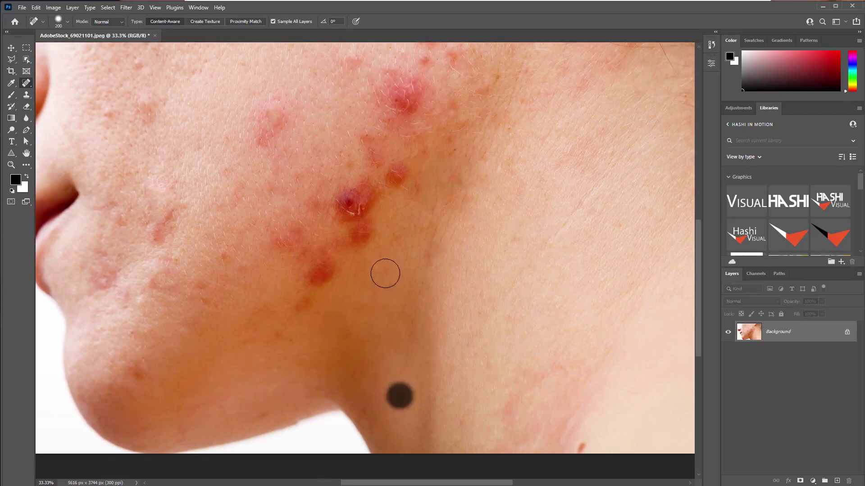
- Heal the large red pimple and brown spot above the jawline, along with the red patches just above them
mouse_move(331, 268)
left_mouse_down()
mouse_move(315, 279)
mouse_move(310, 300)
left_mouse_up()
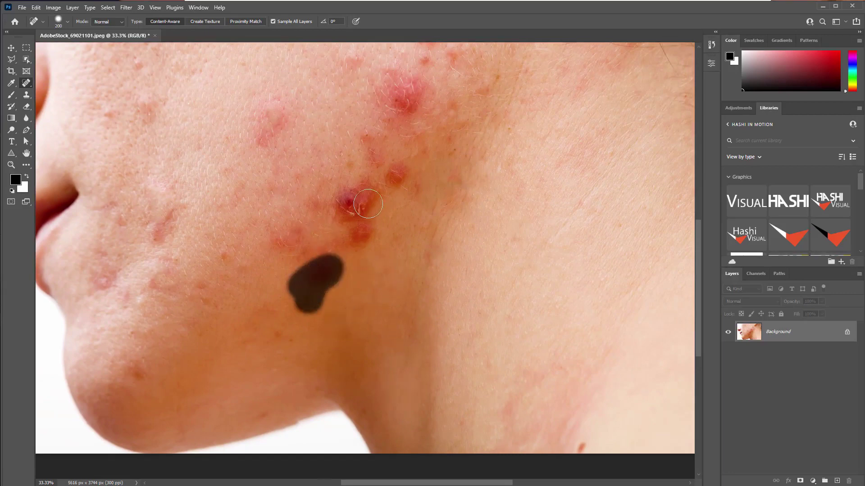
left_click(361, 241)
left_click(317, 248)
left_click(297, 234)
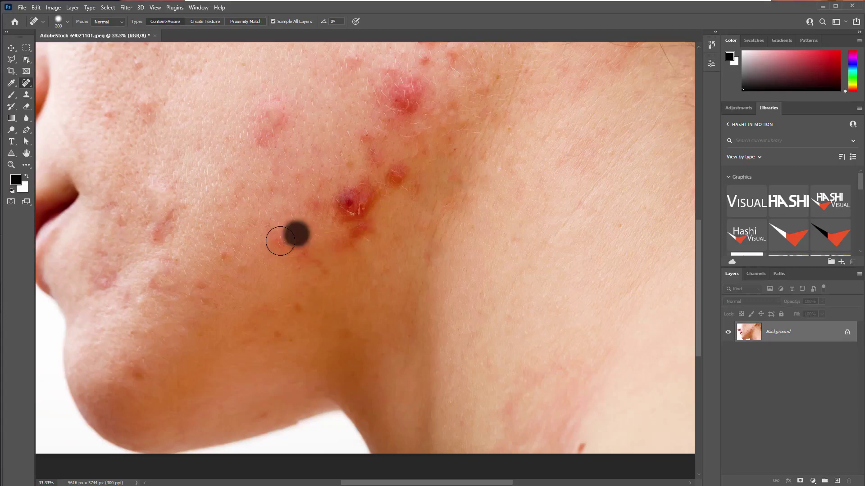
- Heal the small red spot on the lower cheek, the brown spot near the jawline, and the dark spot on the chin
left_click(225, 259)
left_click(303, 309)
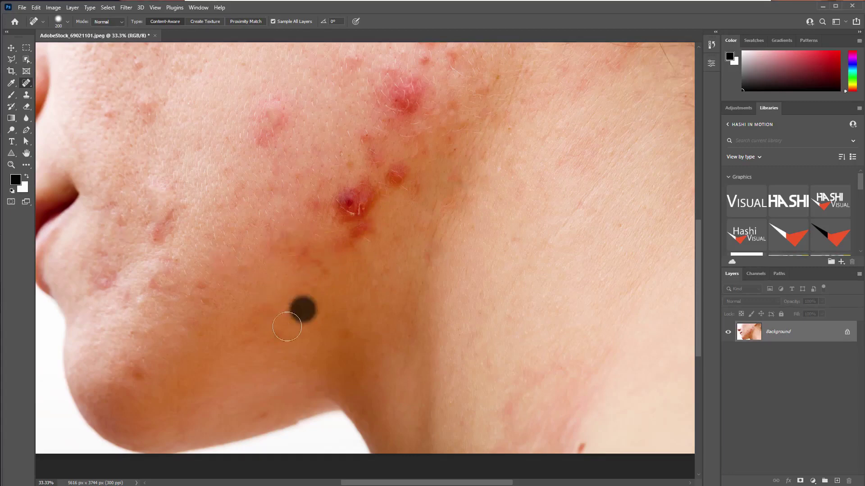
left_click(140, 371)
- Heal the red marks and small bumps on the skin between the corner of the mouth and the chin
left_click(154, 287)
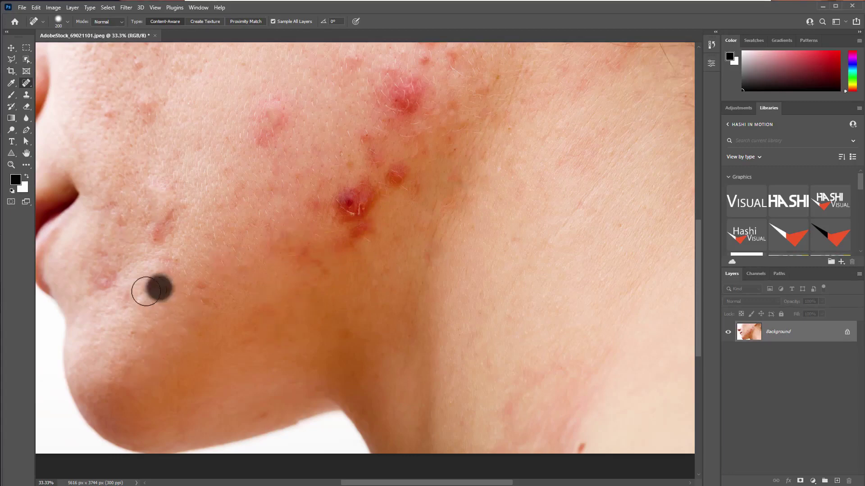
left_click(129, 299)
left_click(103, 283)
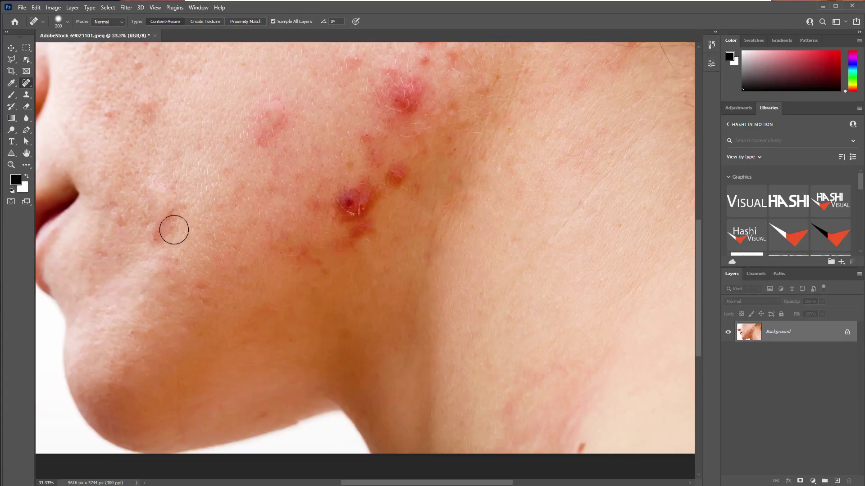
left_click_drag(179, 211, 154, 245)
left_click(173, 257)
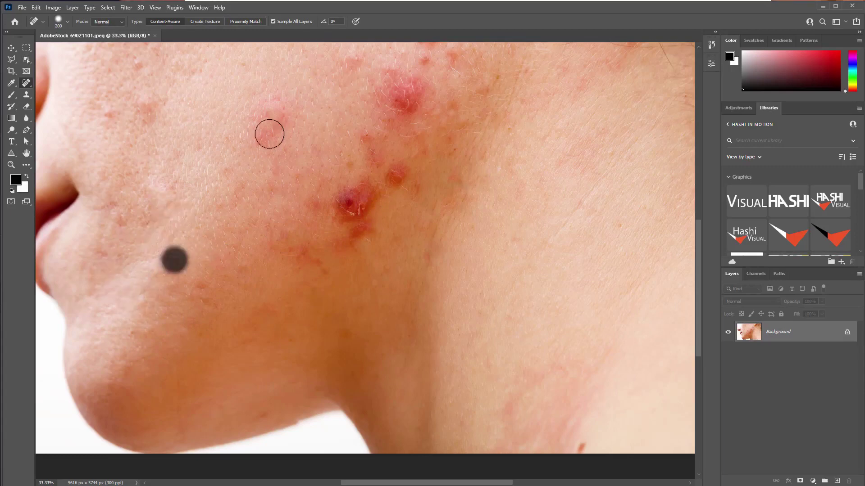
left_click(118, 211)
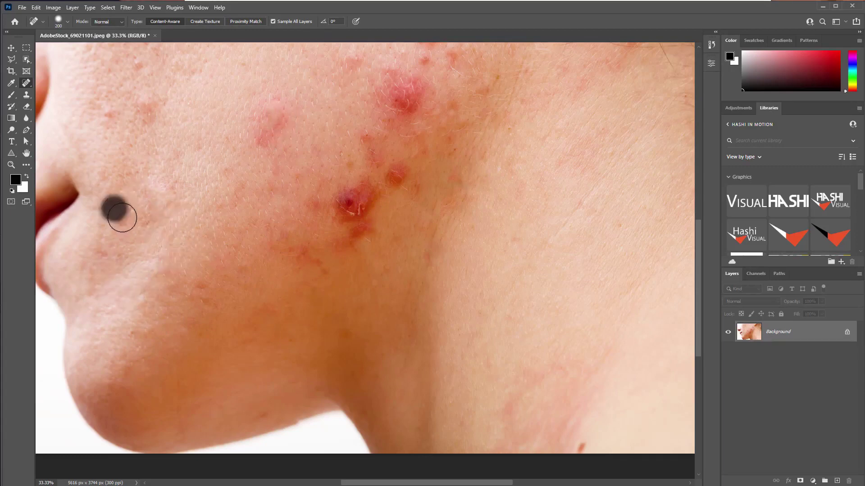
left_click(109, 252)
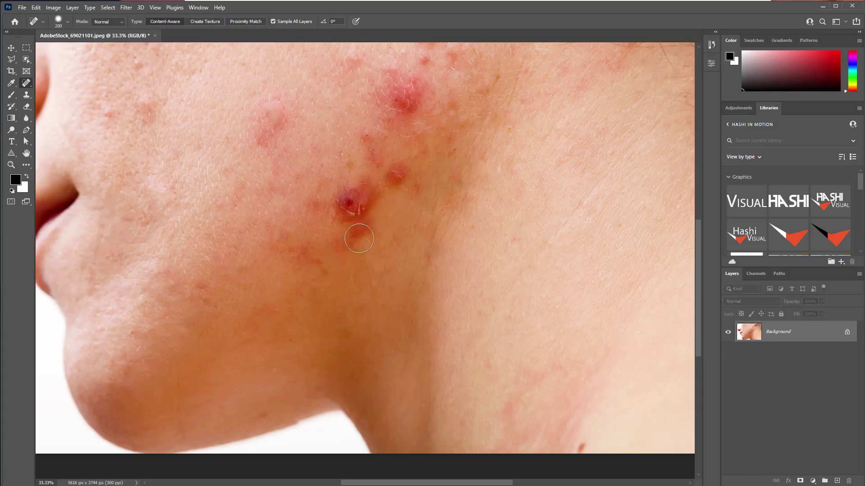
- Heal the dark inflamed pimple on the lower cheek and the red pimples directly beneath and beside it
mouse_move(359, 238)
left_mouse_down()
mouse_move(315, 253)
mouse_move(364, 258)
left_mouse_up()
mouse_move(388, 213)
left_mouse_down()
mouse_move(341, 202)
mouse_move(358, 207)
left_mouse_up()
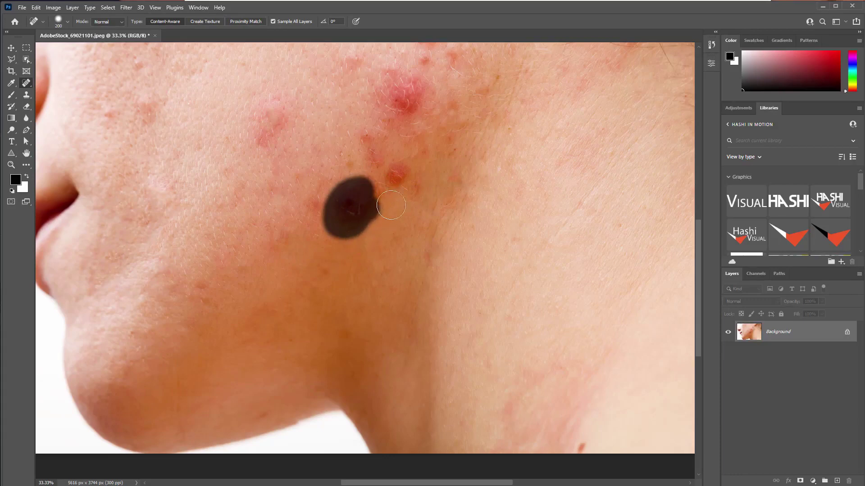
left_click_drag(398, 176, 376, 200)
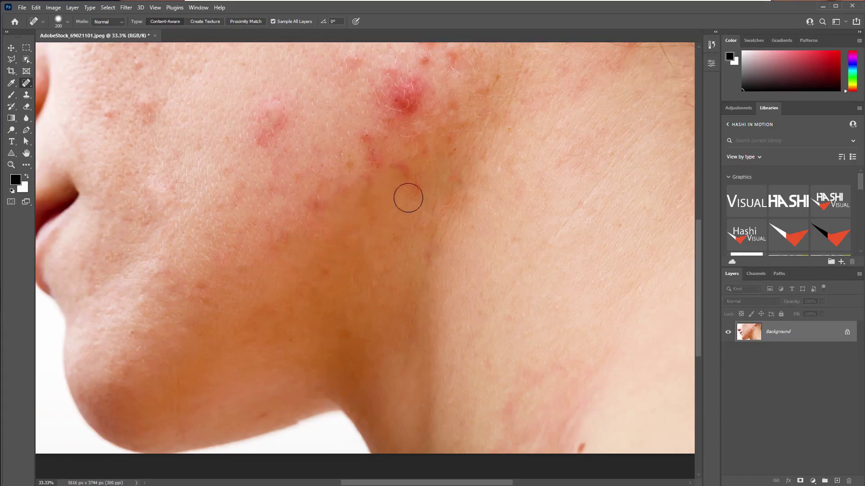
left_click(410, 171)
- Heal the reddish spots on the neck below the hairline and the small brown spot behind the large red pimple
mouse_move(381, 128)
left_mouse_down()
mouse_move(303, 184)
mouse_move(307, 195)
left_mouse_up()
left_click(643, 135)
left_click(563, 105)
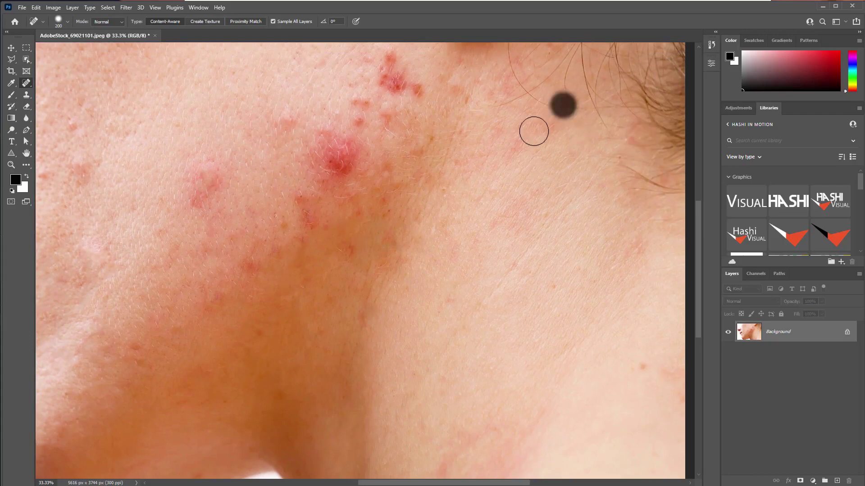
left_click(425, 146)
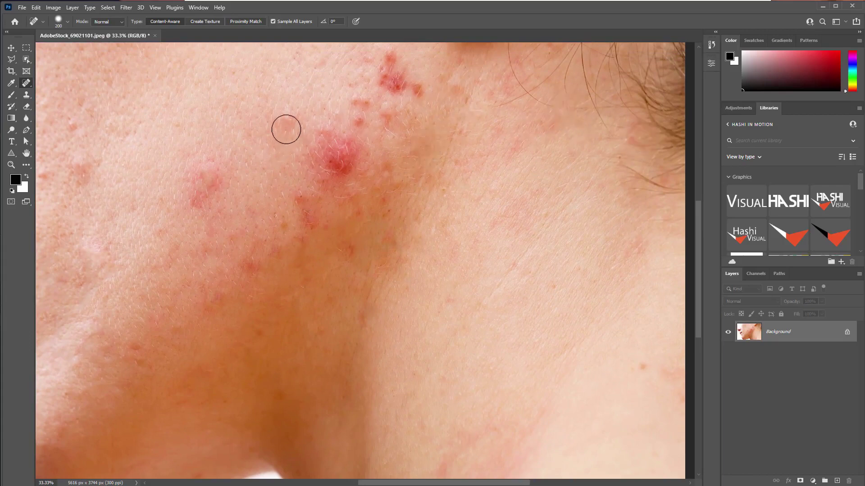
- Heal the pink patches on the middle of the cheek and the cluster of red pimples below the ear
left_click(289, 127)
left_click_drag(214, 180, 198, 203)
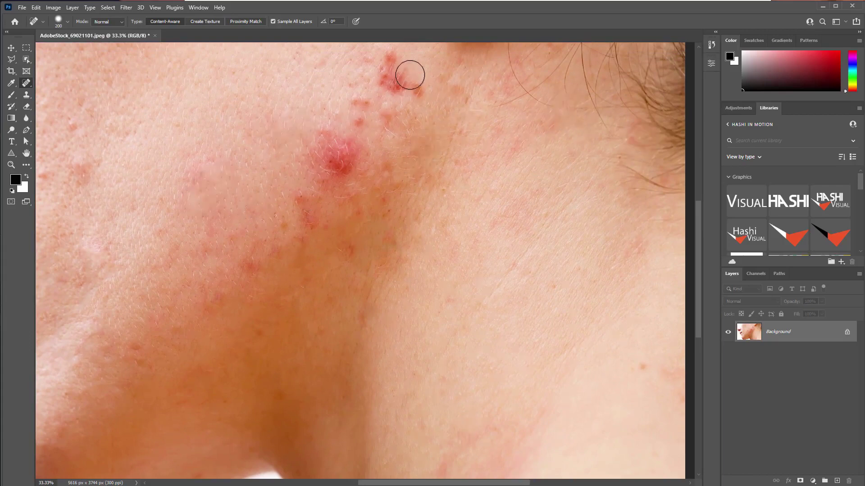
mouse_move(388, 56)
left_mouse_down()
mouse_move(389, 82)
mouse_move(409, 86)
left_mouse_up()
left_click_drag(358, 113, 387, 115)
left_click_drag(398, 72, 416, 93)
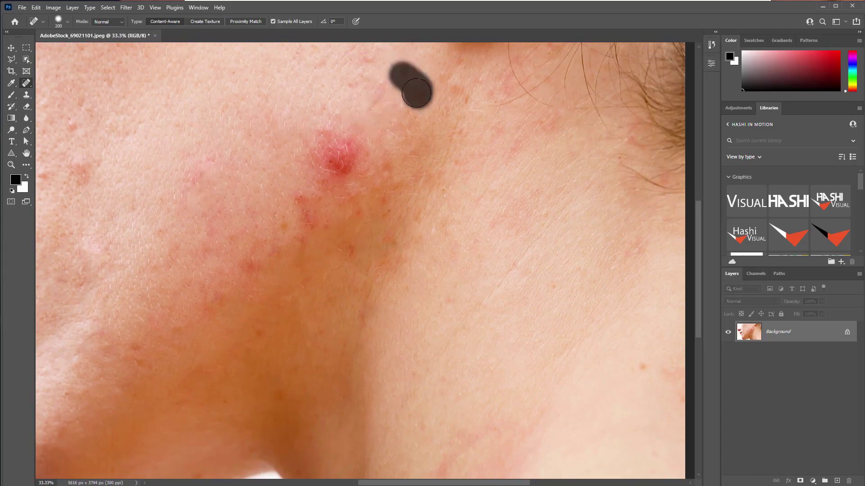
- Heal the large red pimple on the cheek and the smaller red marks beneath it along the jaw shadow
mouse_move(343, 154)
left_mouse_down()
mouse_move(343, 139)
mouse_move(311, 180)
mouse_move(297, 171)
left_mouse_up()
left_click_drag(306, 205, 321, 215)
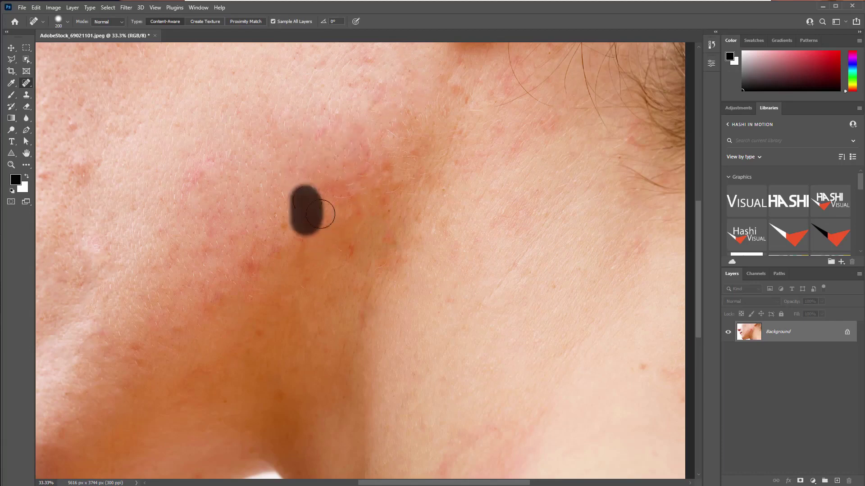
left_click(350, 248)
left_click(257, 270)
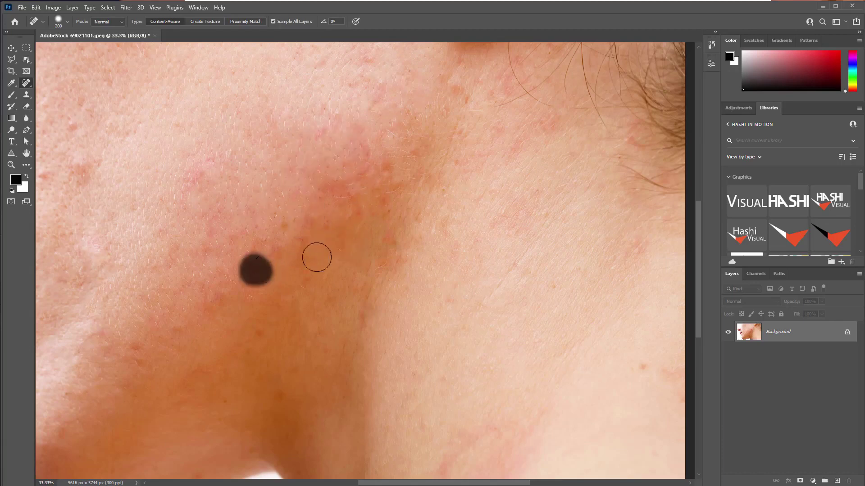
- Heal the leftover small spots in the shaded jaw area and the brown spot low on the neck
left_click_drag(407, 234, 397, 242)
left_click_drag(373, 208, 343, 223)
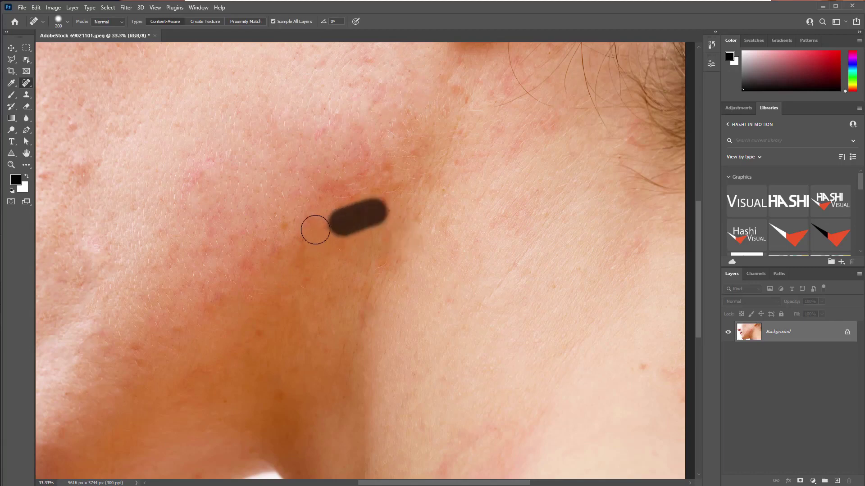
left_click(297, 236)
left_click(647, 366)
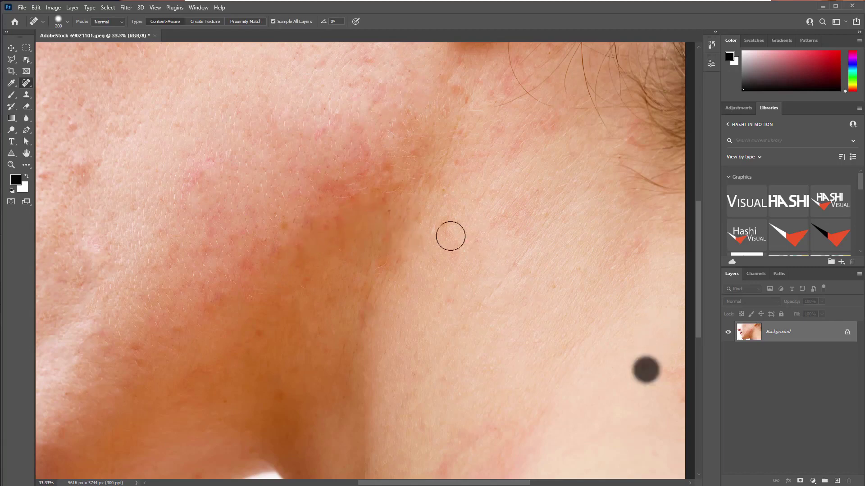
- Heal the remaining faint red spots on the cheek, including those between the nose and mouth corner
scroll(472, 181, "down", 2)
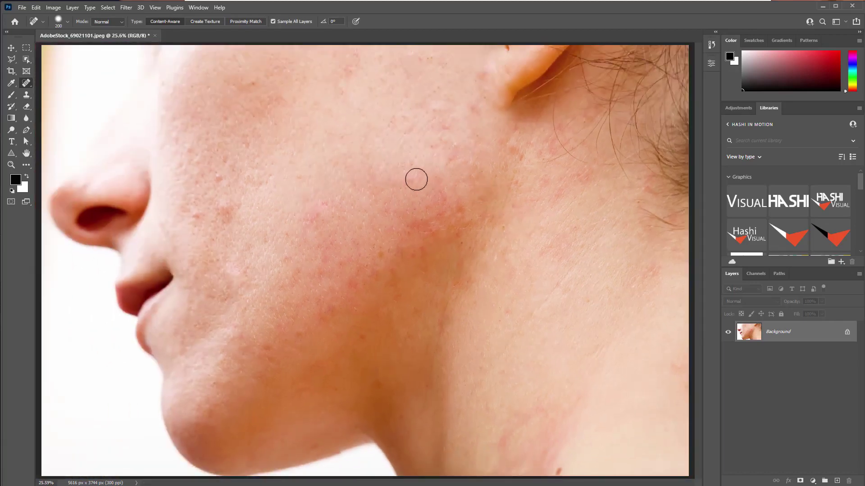
left_click(416, 180)
left_click(313, 219)
left_click(222, 207)
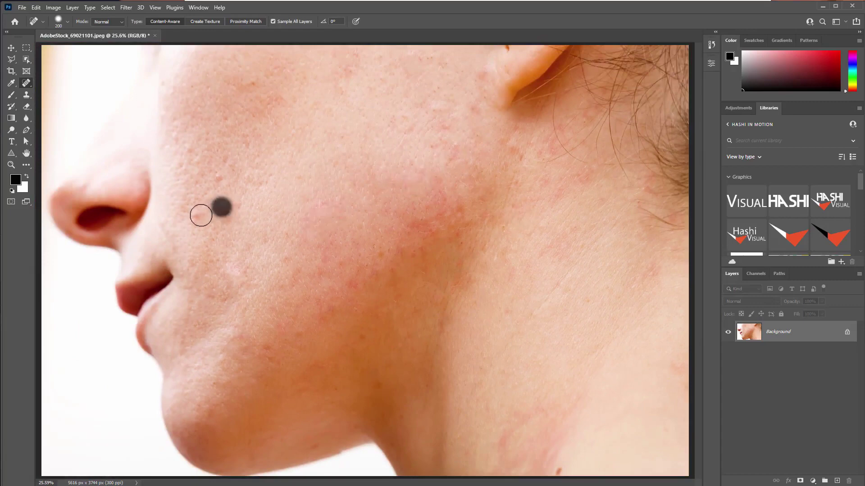
left_click(201, 215)
left_click(215, 180)
scroll(284, 112, "down", 1)
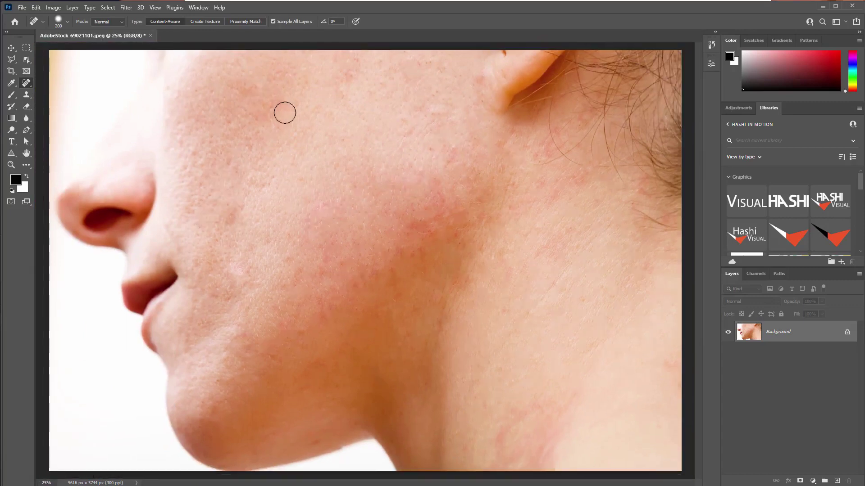
- Keep the Spot Healing Brush selected and open the photo of sheep grazing in a meadow from the image example folder
right_click(26, 83)
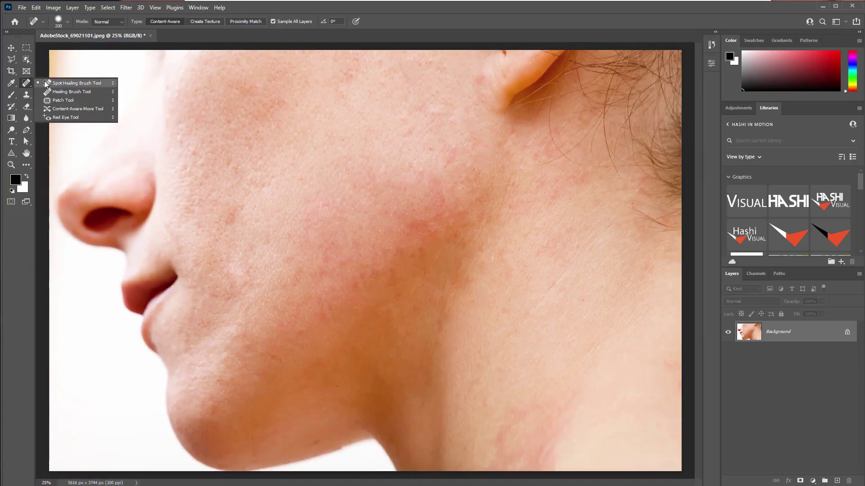
left_click(48, 85)
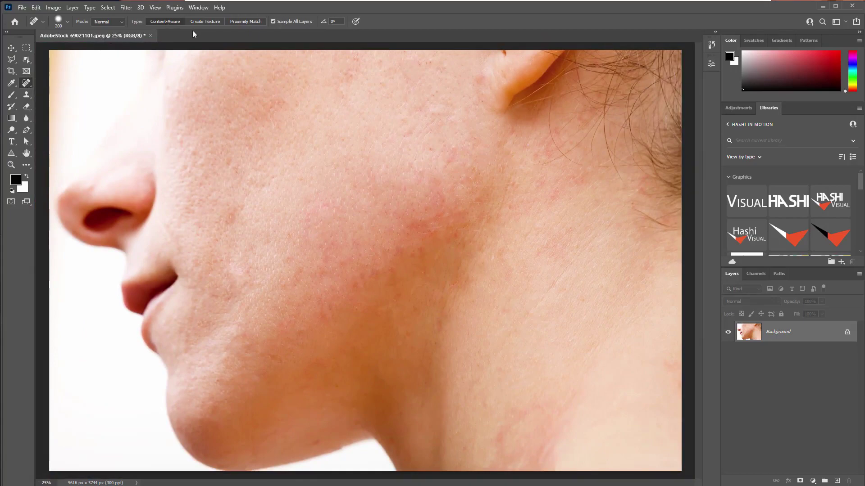
left_click(22, 9)
left_click(27, 21)
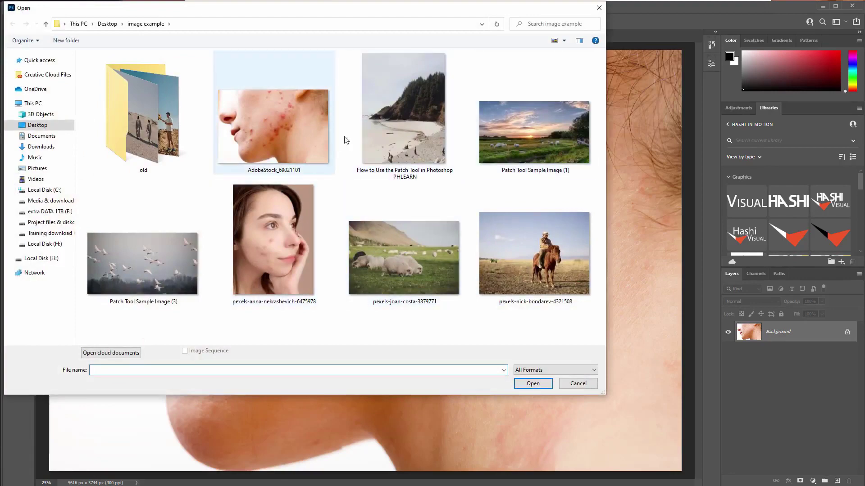
double_click(416, 254)
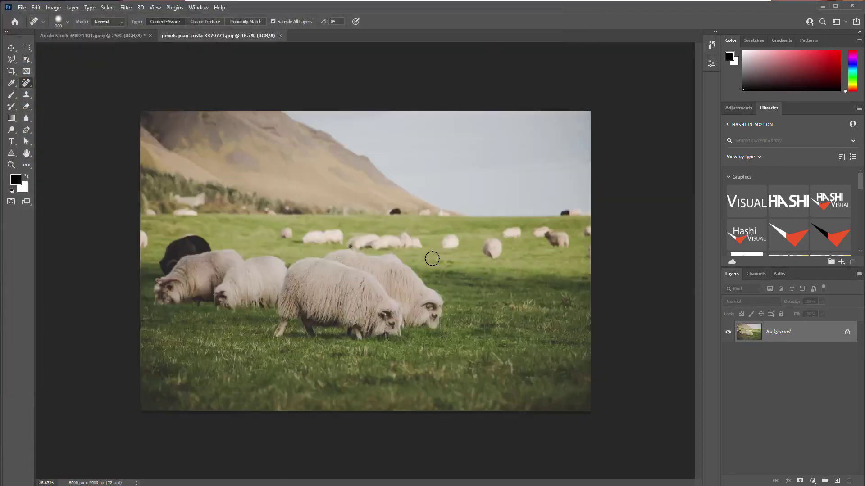
- Remove the lone sheep in the middle distance with the Spot Healing Brush, and bring up the list of healing tools
scroll(432, 259, "up", 3)
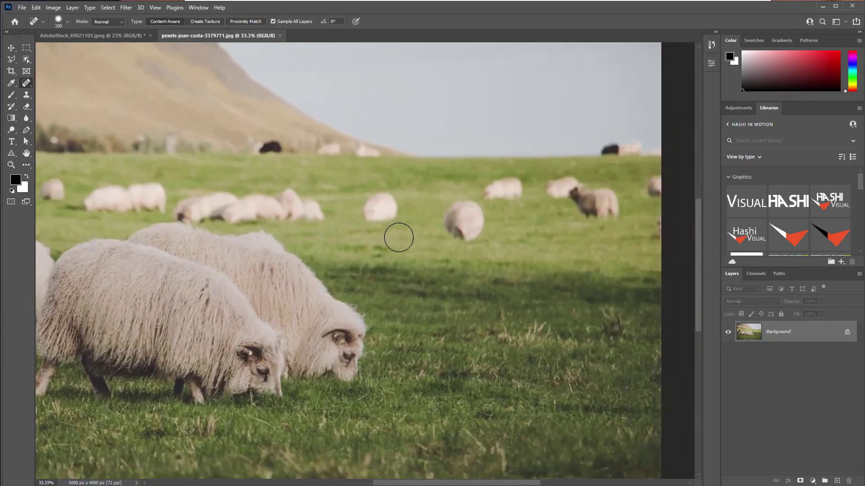
mouse_move(455, 218)
left_mouse_down()
mouse_move(476, 229)
mouse_move(465, 223)
mouse_move(479, 216)
mouse_move(455, 227)
left_mouse_up()
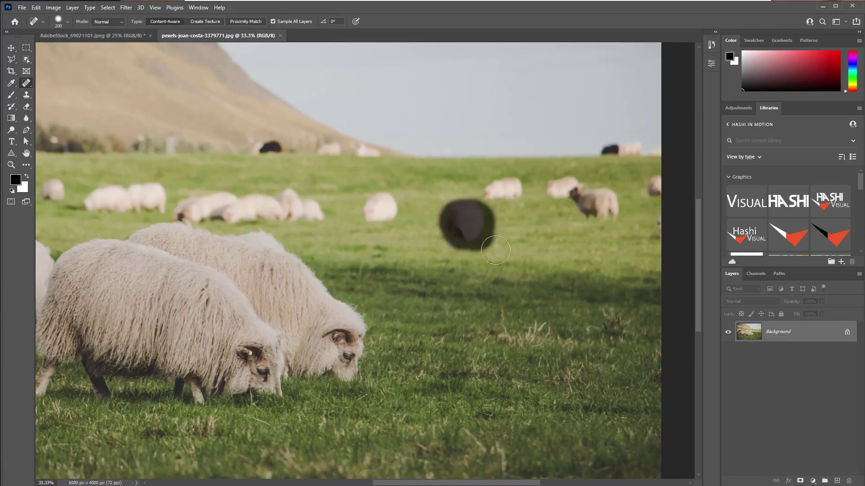
right_click(27, 84)
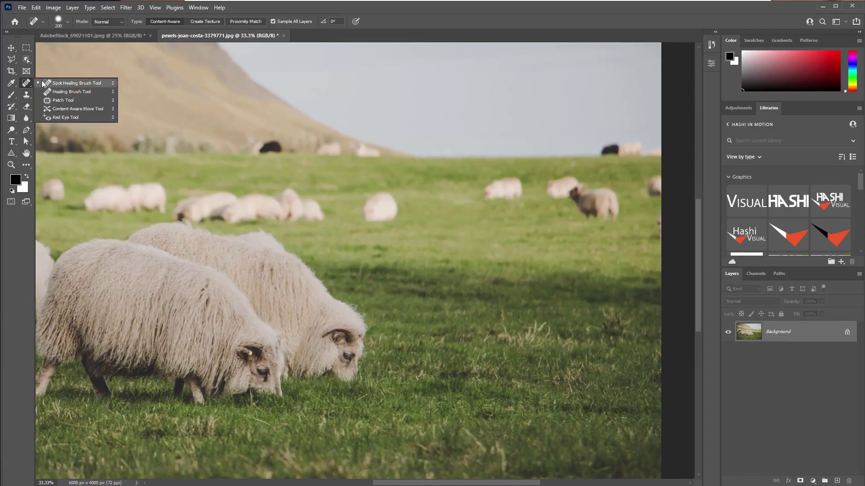
- Heal the leftover traces where the lone sheep stood in the middle distance with the Spot Healing Brush
left_click(50, 83)
left_click_drag(397, 231, 378, 204)
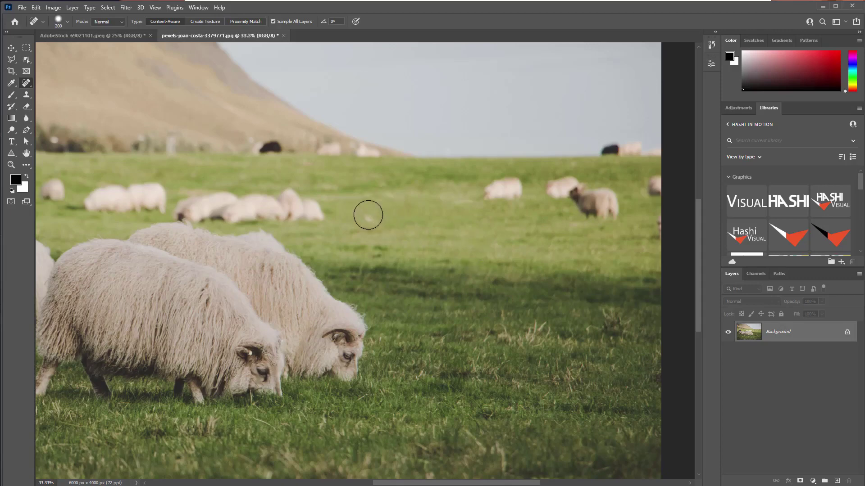
left_click(368, 214)
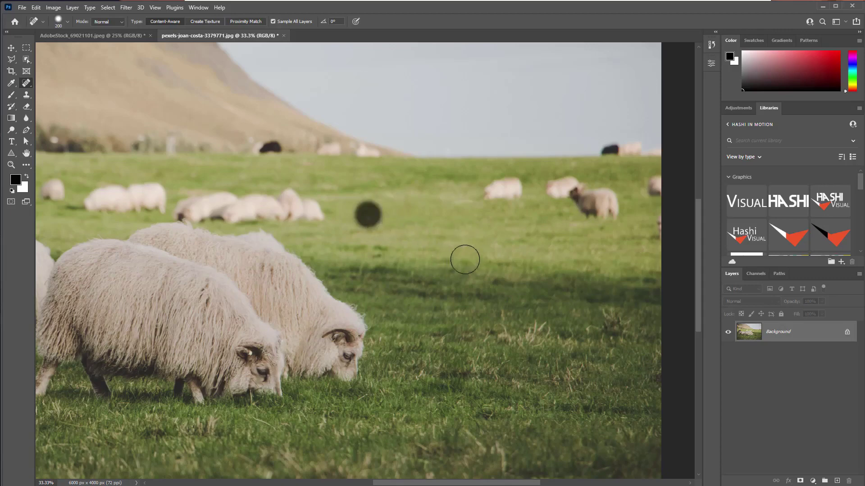
- Switch to the Healing Brush at size 300 and paint out the lone white sheep just beyond the meadow's centre
right_click(27, 85)
left_click(60, 90)
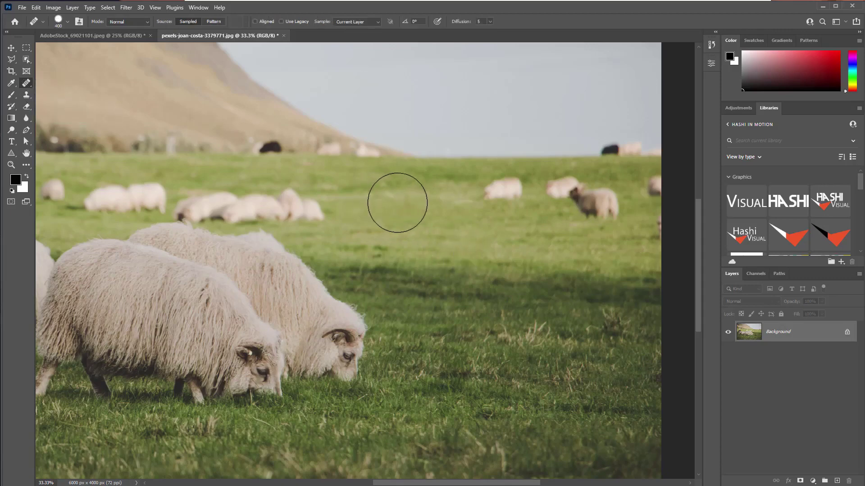
key("bracketleft")
left_click_drag(465, 191, 503, 191)
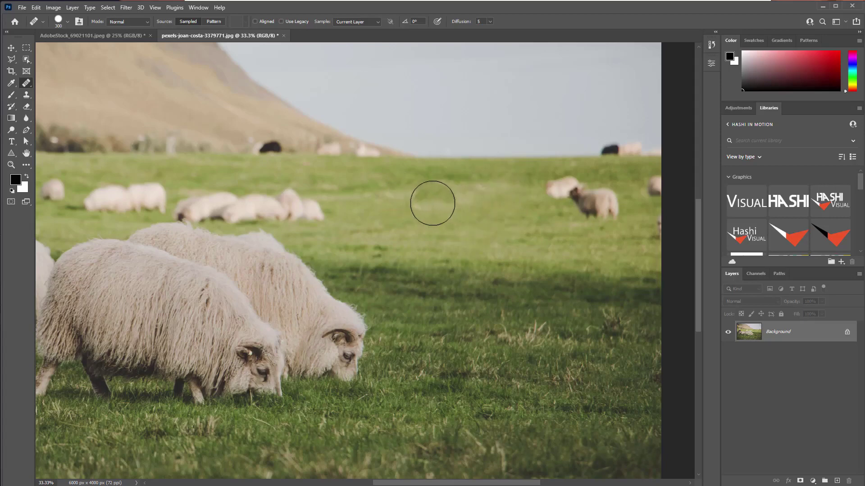
- Paint out the pair of sheep on the right side of the meadow and the partial sheep at the photo's right edge
mouse_move(546, 195)
left_mouse_down()
mouse_move(592, 200)
mouse_move(600, 211)
left_mouse_up()
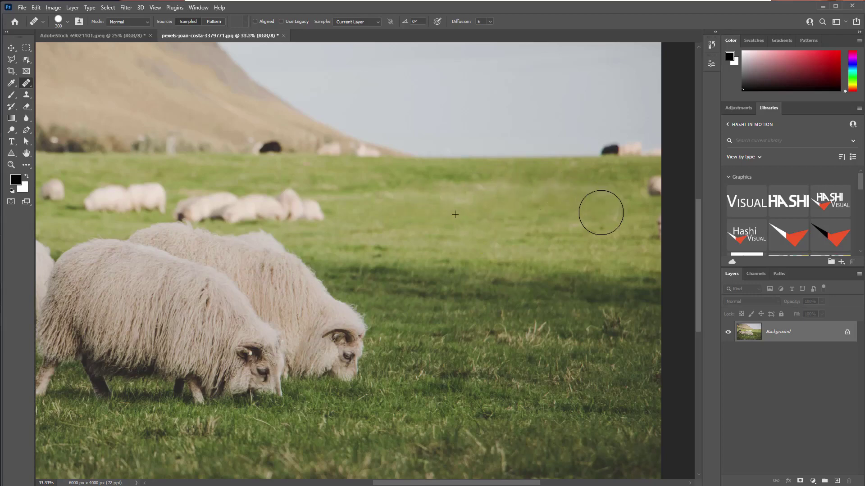
left_click(586, 186)
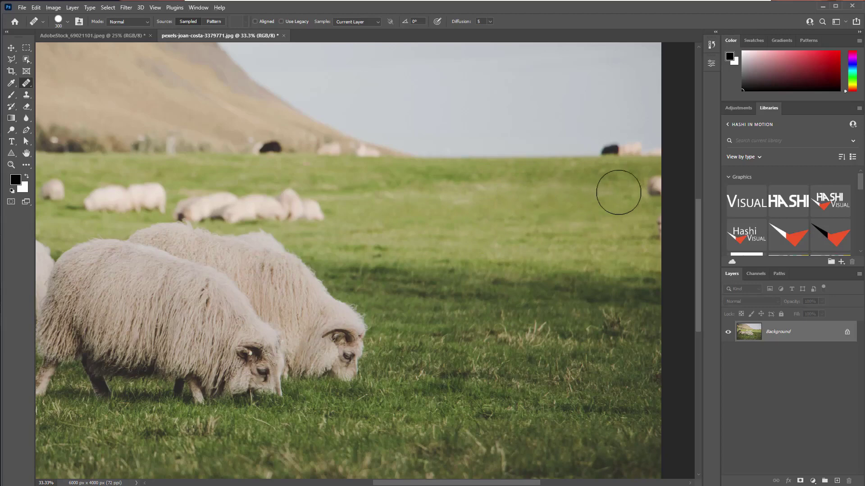
left_click(651, 189)
left_click(650, 217)
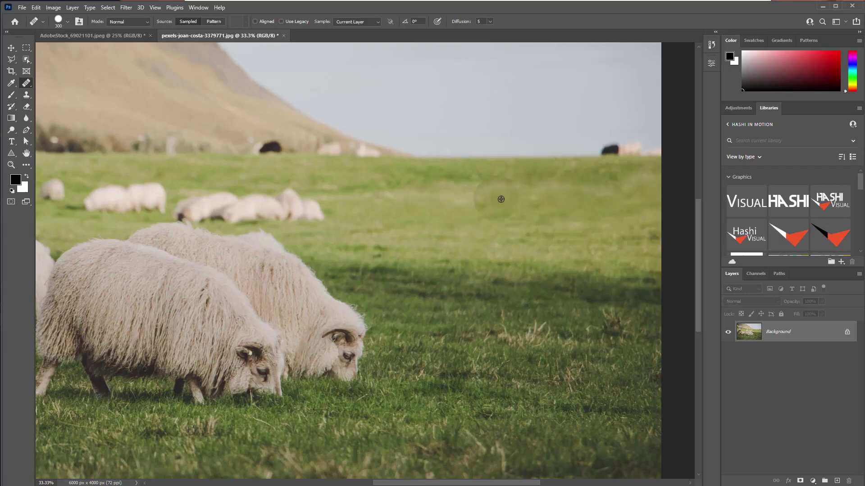
- Sample clean grass and paint out the distant groups of sheep behind and to the left of the foreground flock
left_click(421, 203, "alt")
left_click_drag(324, 201, 167, 196)
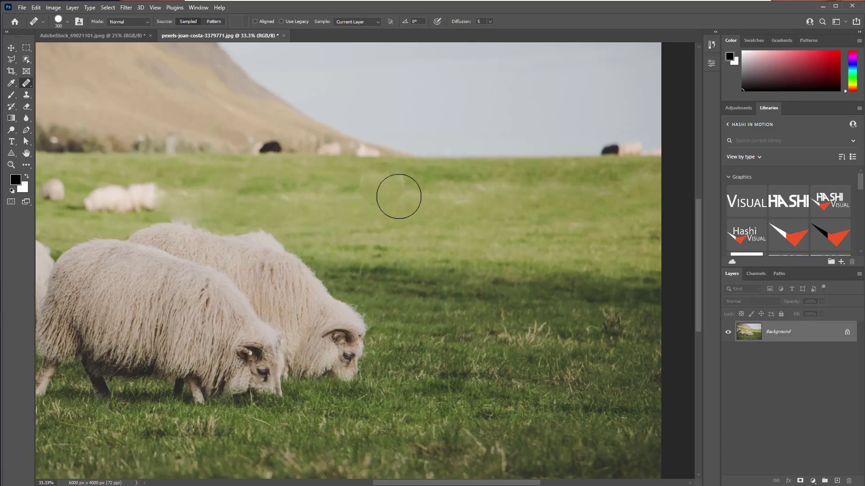
left_click_drag(347, 192, 442, 202)
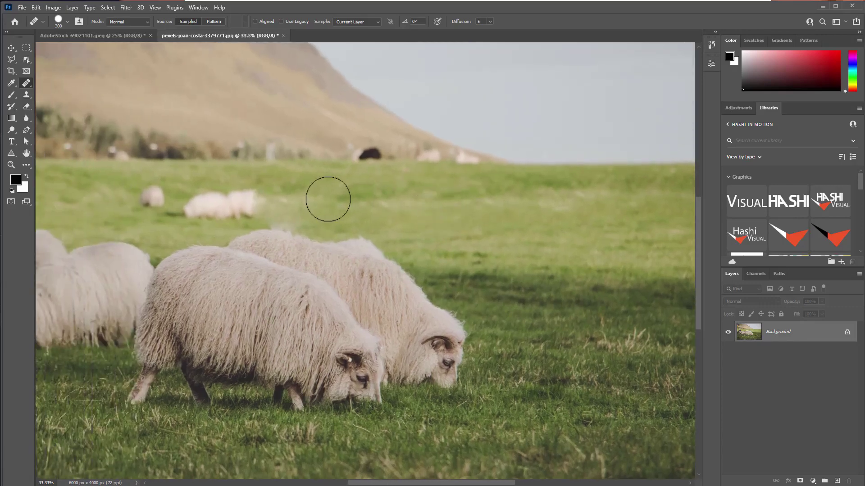
mouse_move(328, 199)
left_mouse_down()
mouse_move(156, 193)
mouse_move(164, 193)
left_mouse_up()
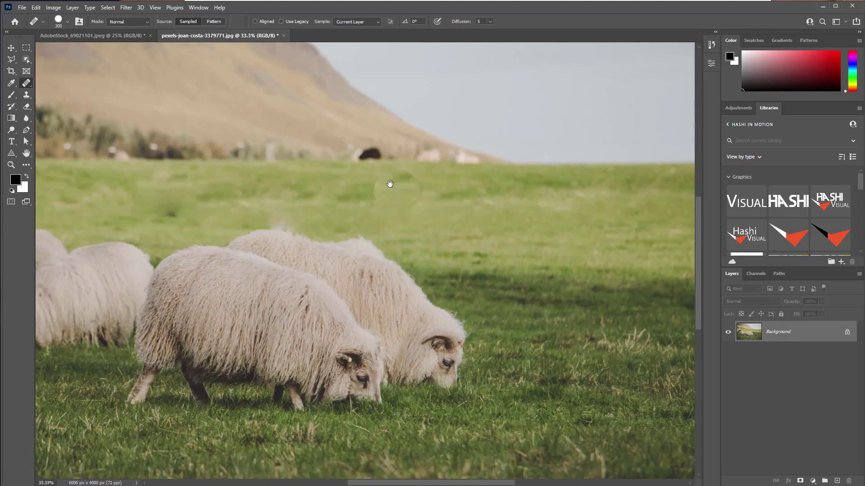
- Examine the retouched meadow below the horizon and check the whole photo at full-image view
left_click_drag(390, 184, 566, 193)
left_click_drag(342, 145, 293, 185)
left_click_drag(216, 185, 317, 192)
left_click_drag(370, 204, 195, 181)
left_click_drag(485, 192, 389, 182)
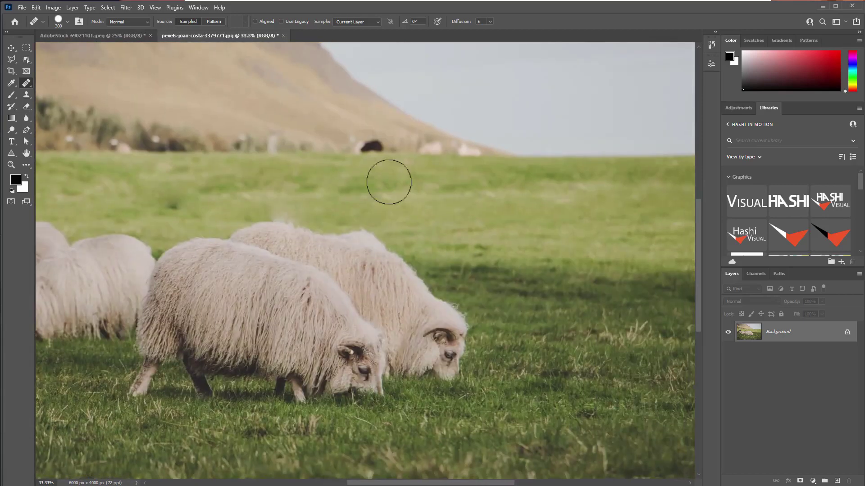
left_click_drag(81, 87, 67, 87)
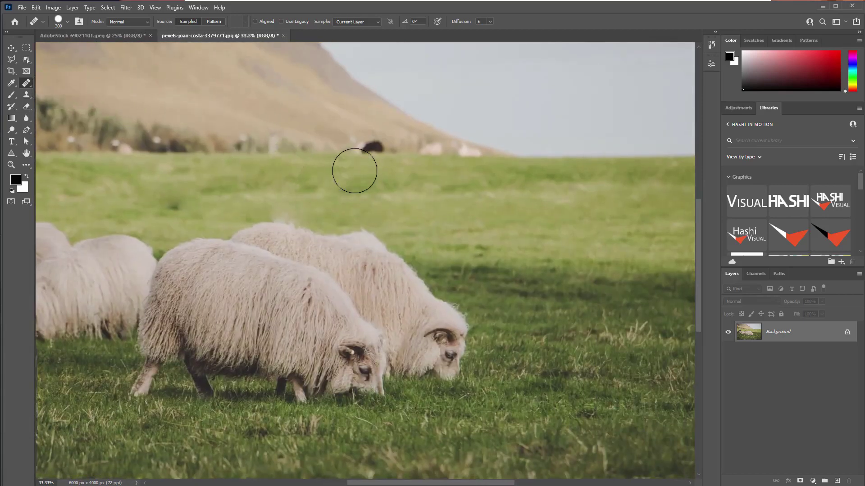
key("ctrl+0")
left_click(351, 170)
left_click(257, 135)
left_click(250, 58)
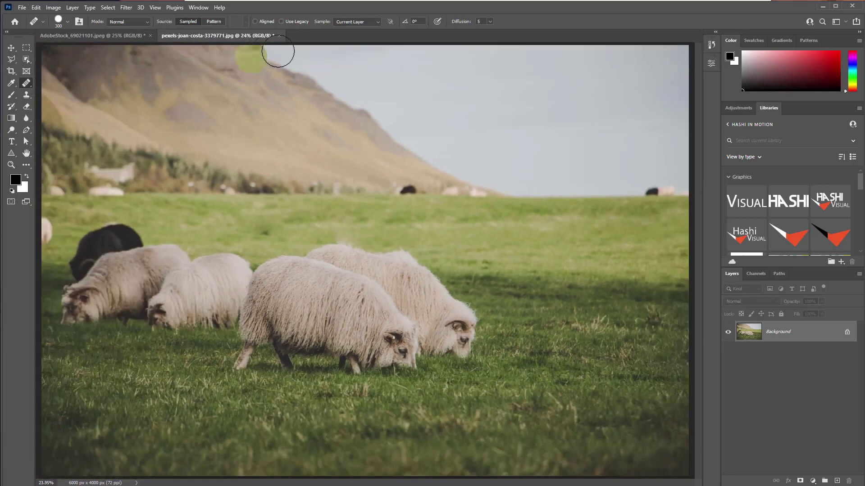
- Resample clean grass with the Healing Brush and smooth the retouched strip just above the foreground sheep's back
right_click(27, 83)
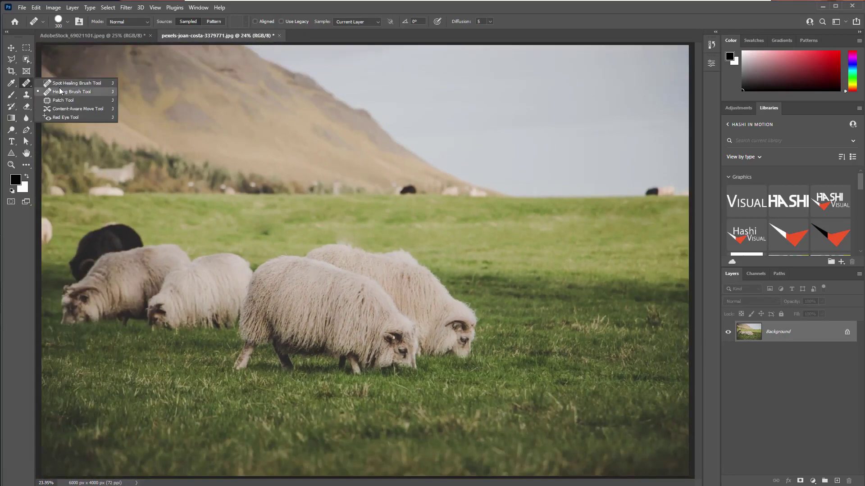
left_click(63, 91)
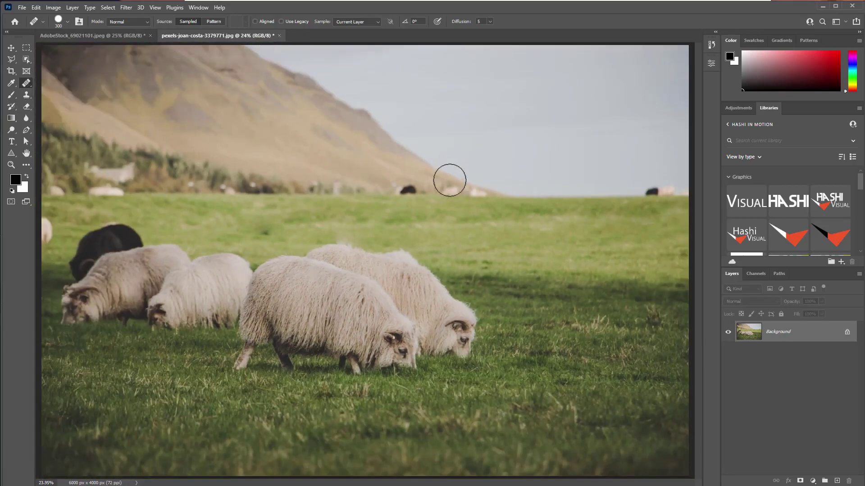
left_click(474, 209, "alt")
mouse_move(345, 224)
left_mouse_down()
mouse_move(320, 229)
mouse_move(407, 220)
left_mouse_up()
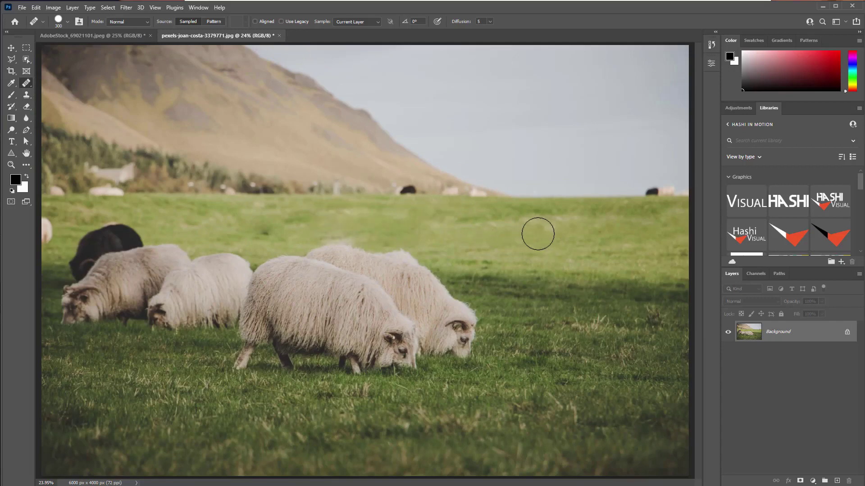
- Switch to the Move tool and open Patch Tool Sample Image (1) from the image example folder
key("v")
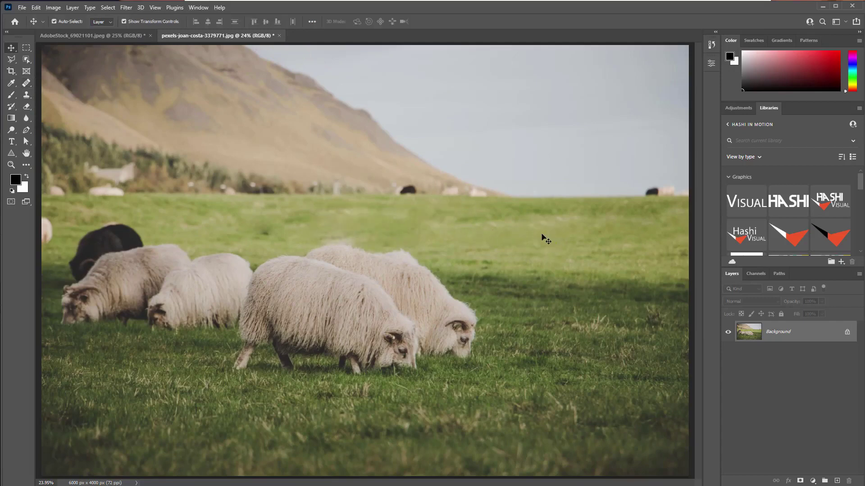
left_click(21, 8)
left_click(32, 26)
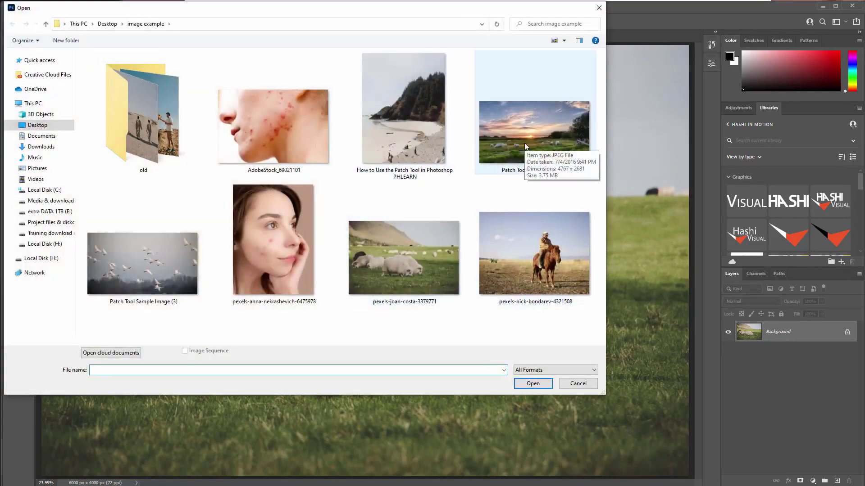
double_click(524, 142)
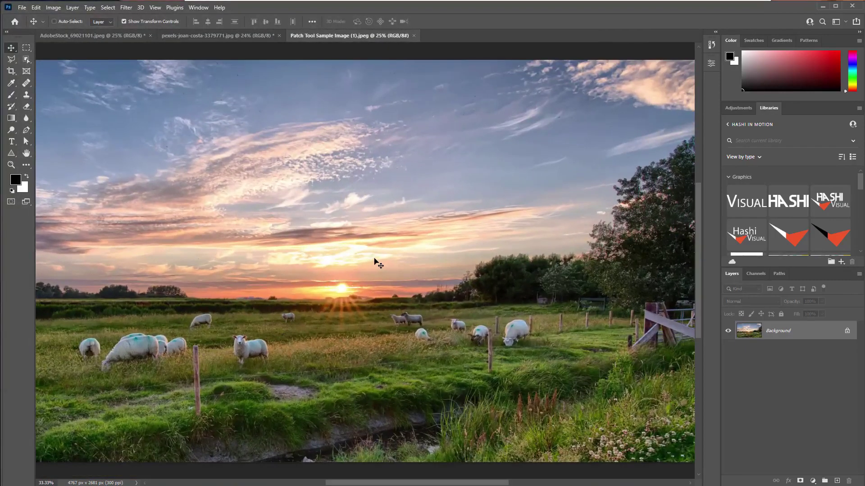
- Remove the small distant sheep behind the front-facing one with the Patch Tool, using the grass to its left as source
left_click_drag(279, 283, 424, 174)
key("ctrl+plus")
key("ctrl+plus")
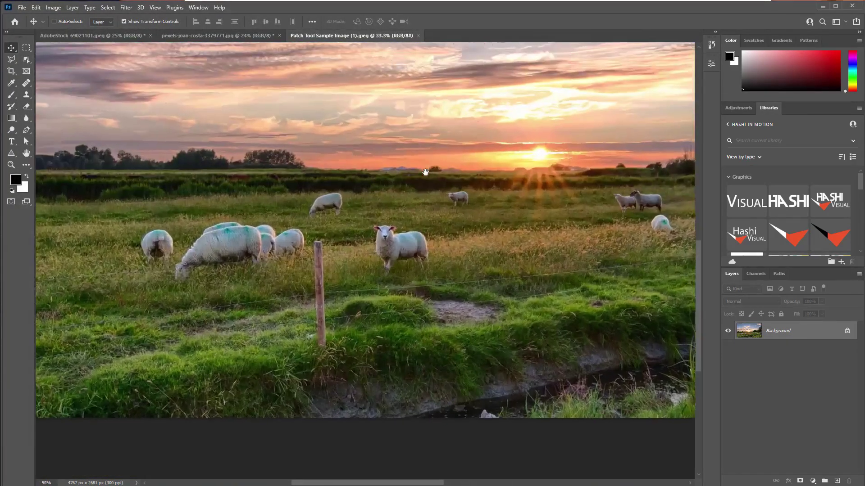
left_click(27, 84)
left_click(61, 100)
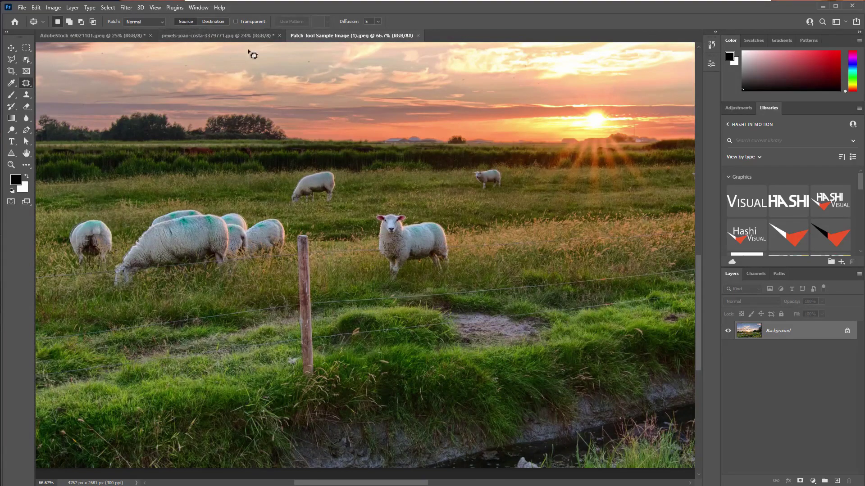
key("ctrl+plus")
left_click_drag(493, 141, 393, 134)
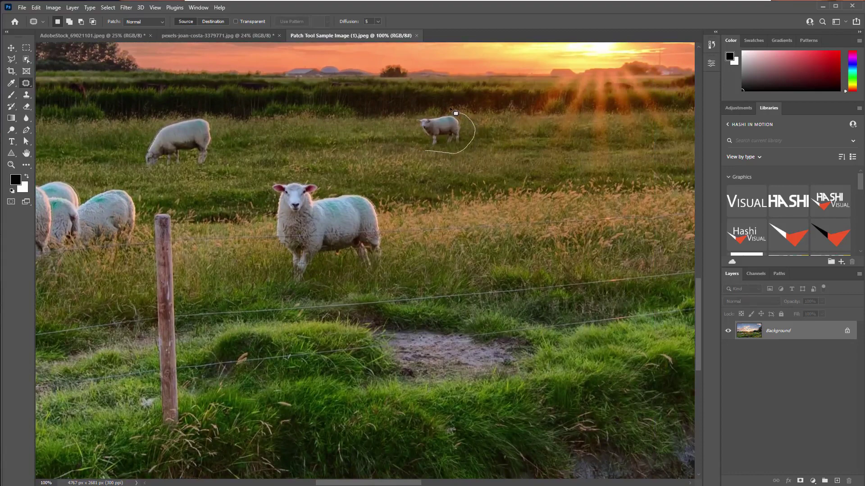
left_click_drag(430, 155, 427, 153)
left_click_drag(441, 131, 348, 131)
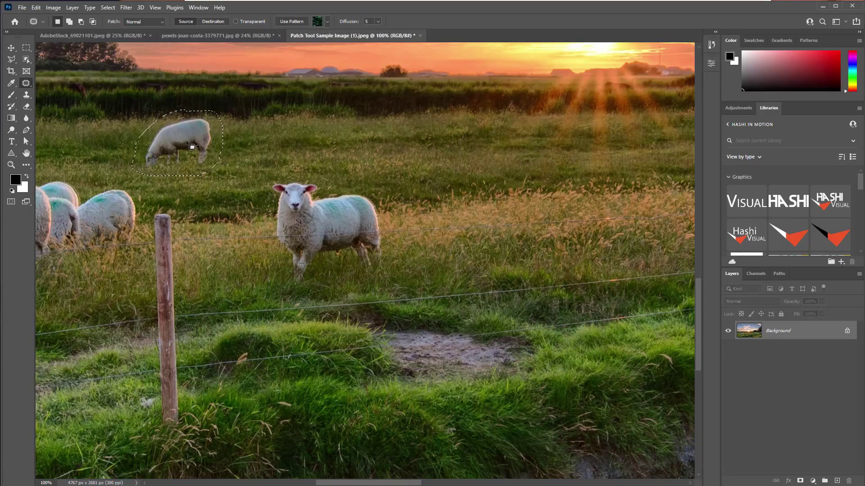
- Patch the distant grazing sheep and the pair standing right of the sun rays with clean grass, and clear the selection
left_click_drag(193, 147, 306, 130)
left_click_drag(236, 123, 95, 134)
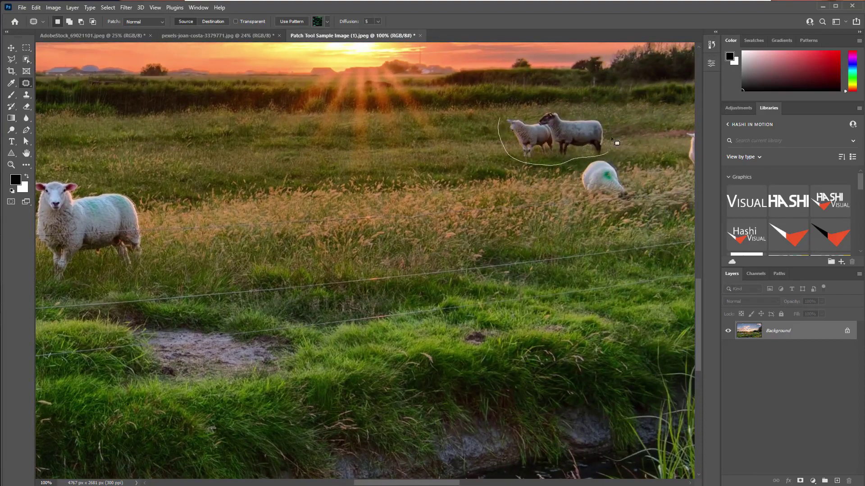
mouse_move(616, 143)
left_mouse_down()
mouse_move(558, 108)
mouse_move(421, 145)
mouse_move(405, 139)
left_mouse_up()
key("ctrl+d")
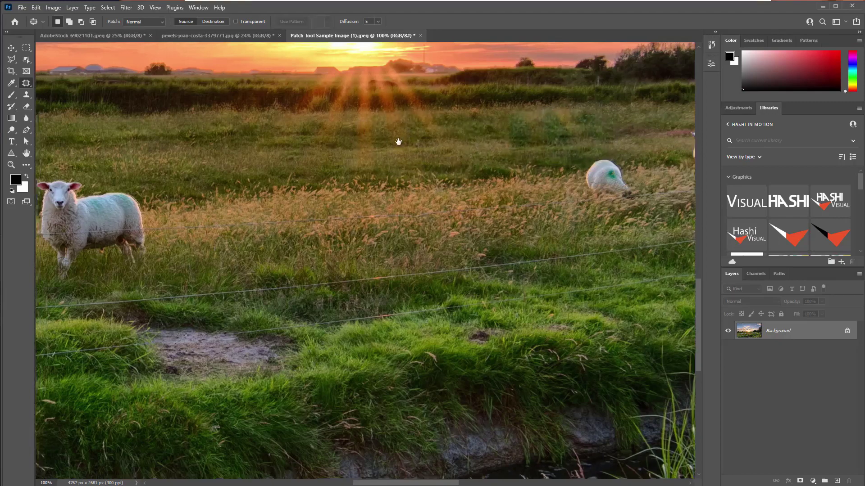
- Outline the green-marked sheep with its head down in the tall grass, patch it with grass to its left, and deselect
key("ctrl+minus")
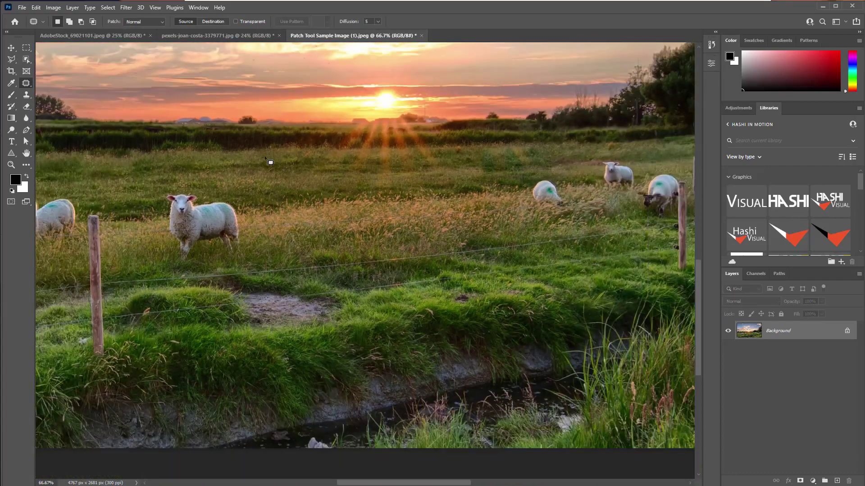
left_click_drag(268, 160, 218, 145)
key("ctrl+plus")
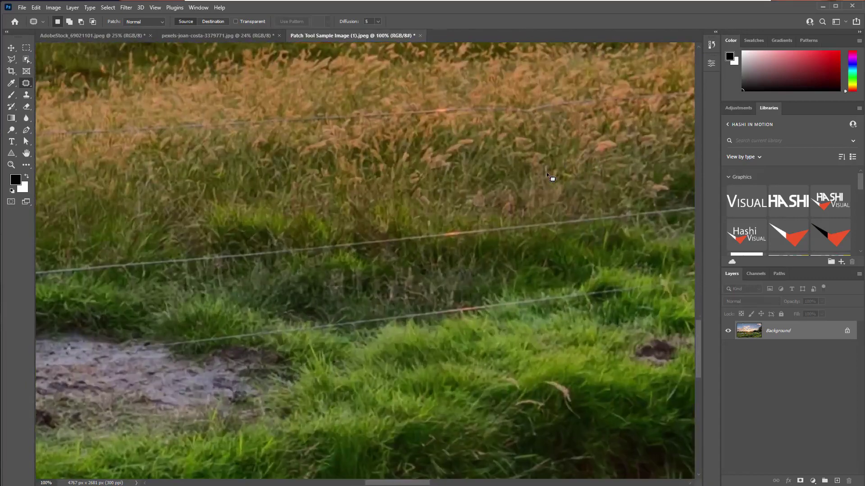
key("ctrl+plus")
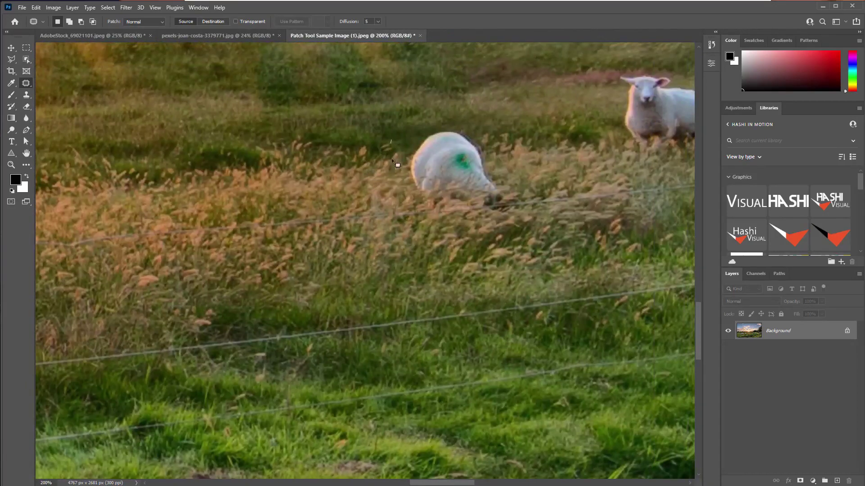
mouse_move(503, 135)
left_mouse_down()
mouse_move(437, 123)
mouse_move(393, 143)
left_mouse_up()
left_click_drag(440, 170, 244, 180)
left_click_drag(562, 155, 251, 137)
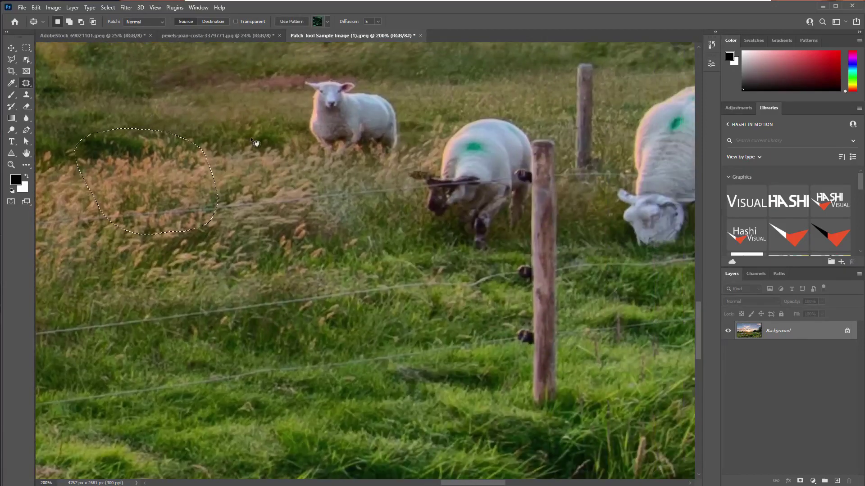
left_click(251, 139)
- Outline the white sheep facing the camera beyond the tall grass, patch it with grass to its left, and deselect
left_click_drag(294, 67, 375, 66)
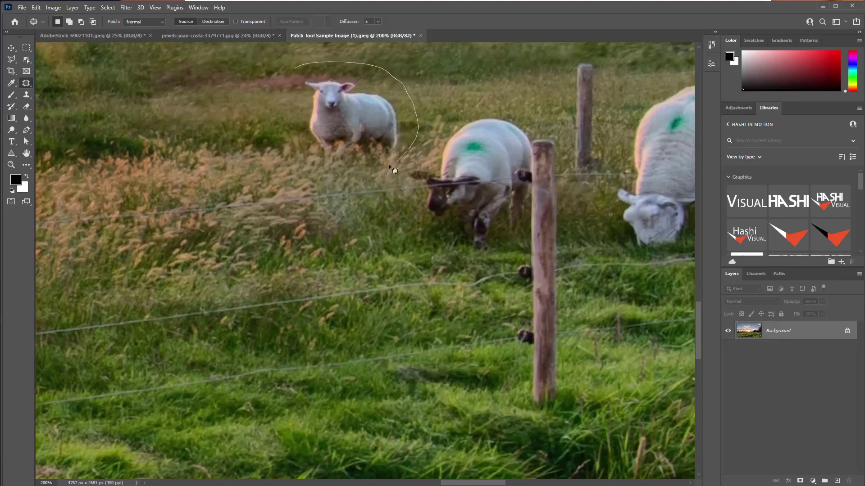
mouse_move(395, 171)
left_mouse_down()
mouse_move(311, 154)
mouse_move(293, 67)
mouse_move(185, 114)
mouse_move(150, 113)
left_mouse_up()
left_click(312, 134)
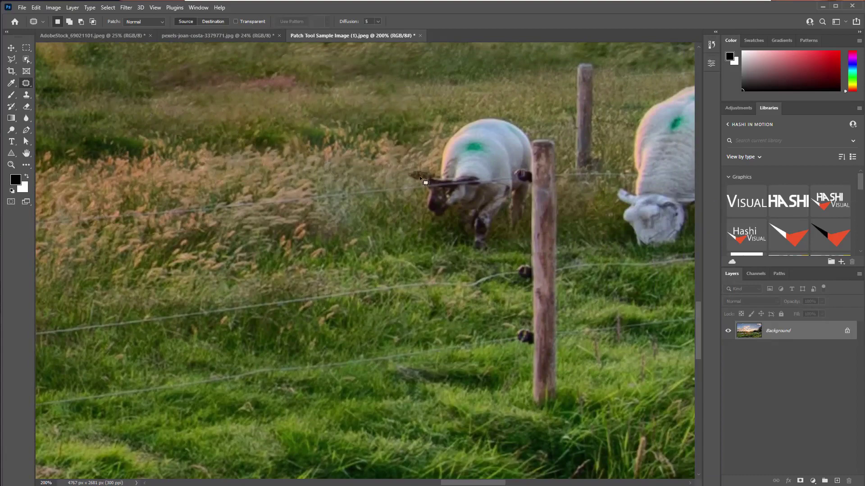
- Outline the large front-facing sheep beside the left fence post and patch it with the grass to its right
key("ctrl+minus")
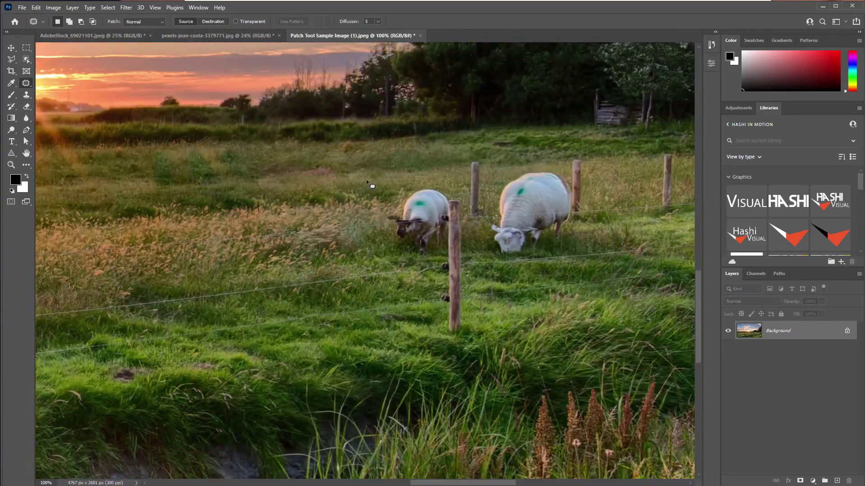
left_click_drag(332, 212, 507, 185)
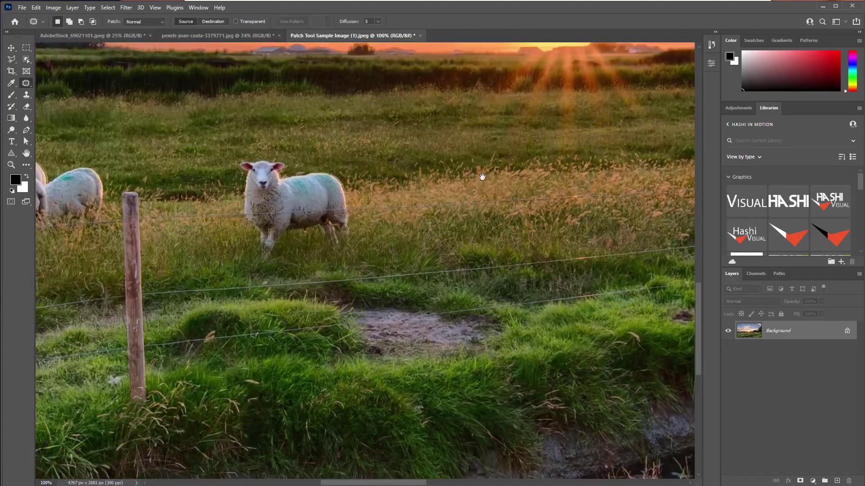
mouse_move(246, 256)
left_mouse_down()
mouse_move(326, 263)
mouse_move(367, 243)
mouse_move(349, 177)
mouse_move(283, 149)
mouse_move(227, 156)
left_mouse_up()
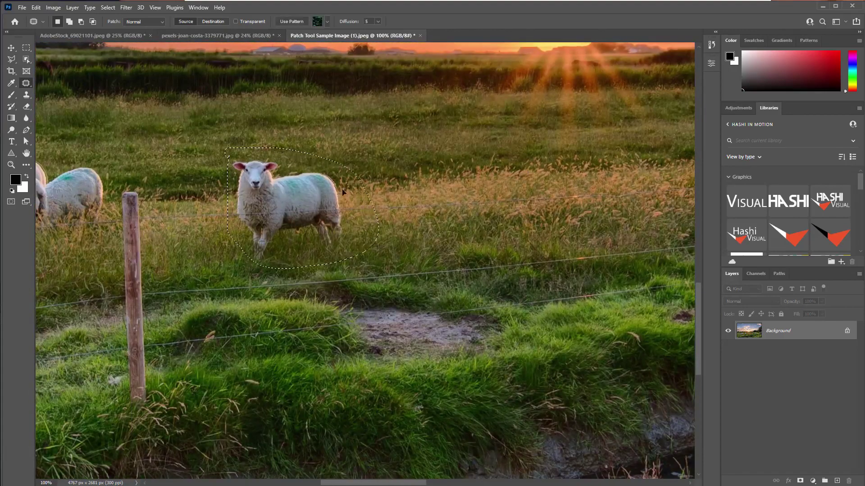
left_click_drag(280, 201, 450, 189)
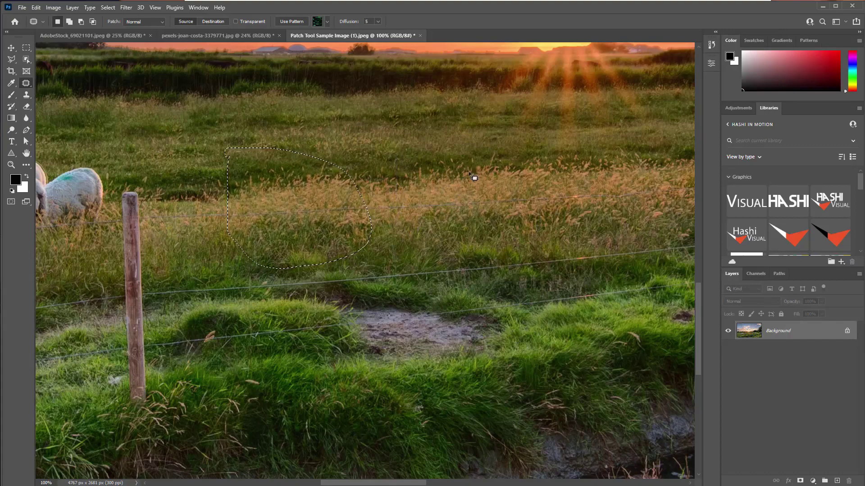
- Clear the last selection, outline the lone sheep facing away left of the flock, patch it with grass to its left, and deselect
key("ctrl+d")
scroll(410, 216, "left", 10)
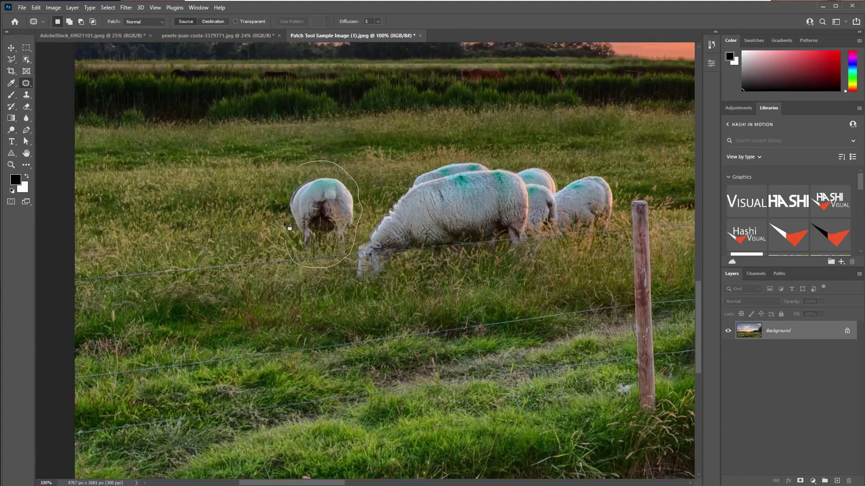
left_click_drag(297, 176, 293, 173)
left_click_drag(326, 205, 218, 216)
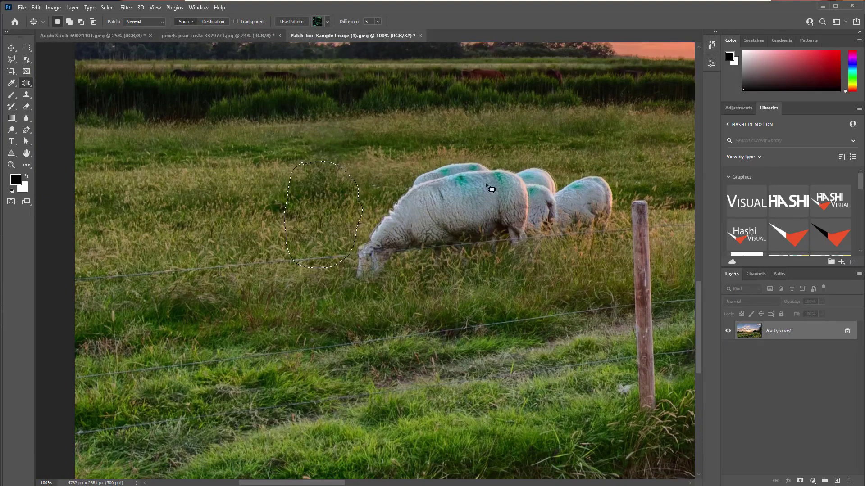
key("ctrl+d")
- Look across the meadow for the sheep that still remain around the fence posts
left_click_drag(511, 141, 219, 142)
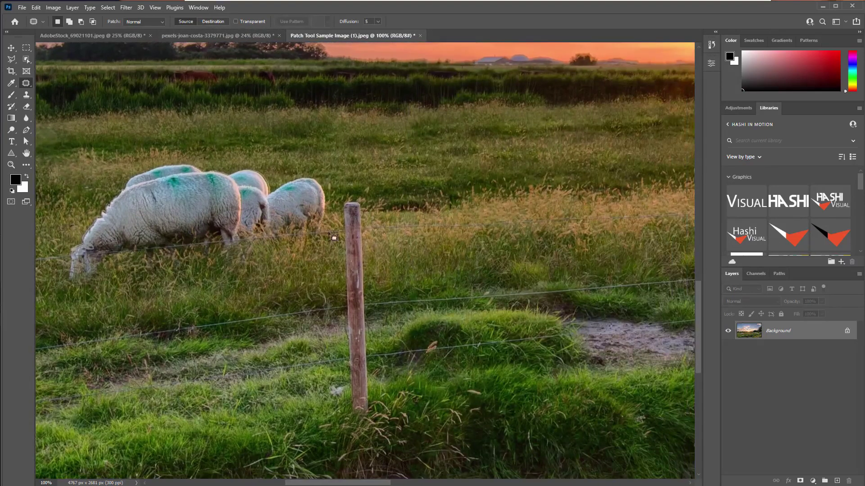
scroll(354, 205, "down", 3)
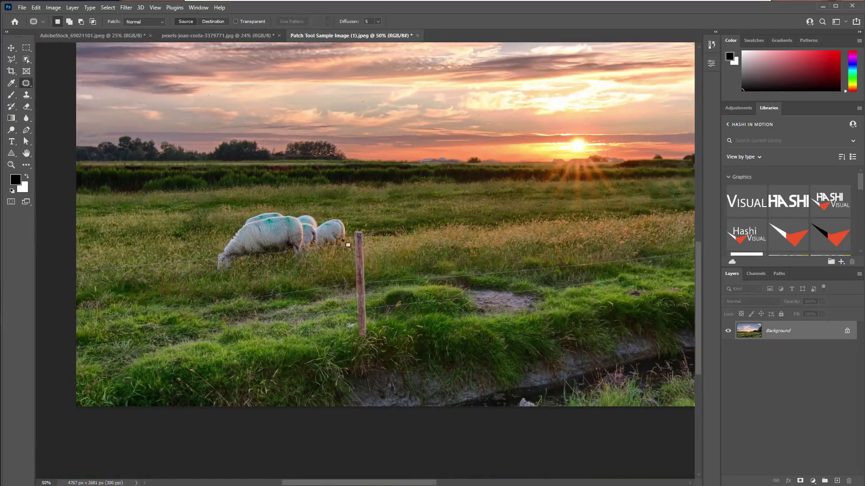
scroll(241, 192, "up", 2)
left_click_drag(242, 191, 208, 196)
scroll(209, 198, "up", 1)
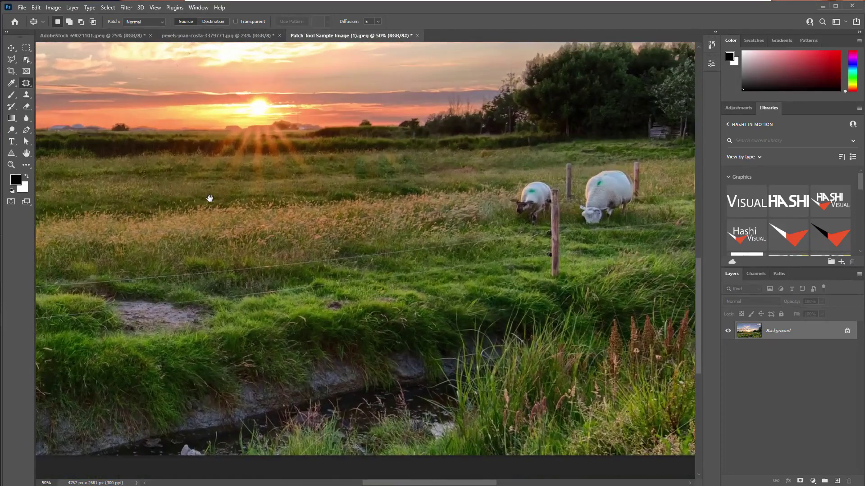
scroll(210, 198, "down", 2)
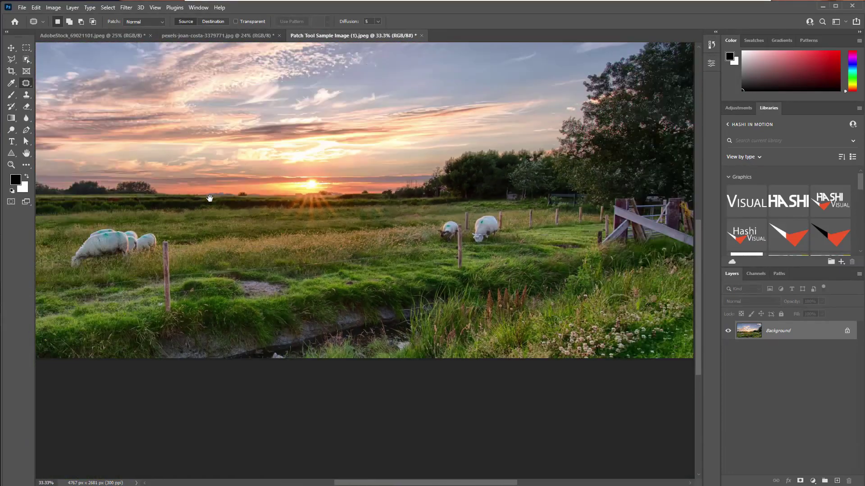
scroll(209, 198, "up", 2)
- Outline the whole group of overlapping sheep left of the fence post, patch it with grass to its left, and deselect
left_click_drag(216, 203, 620, 175)
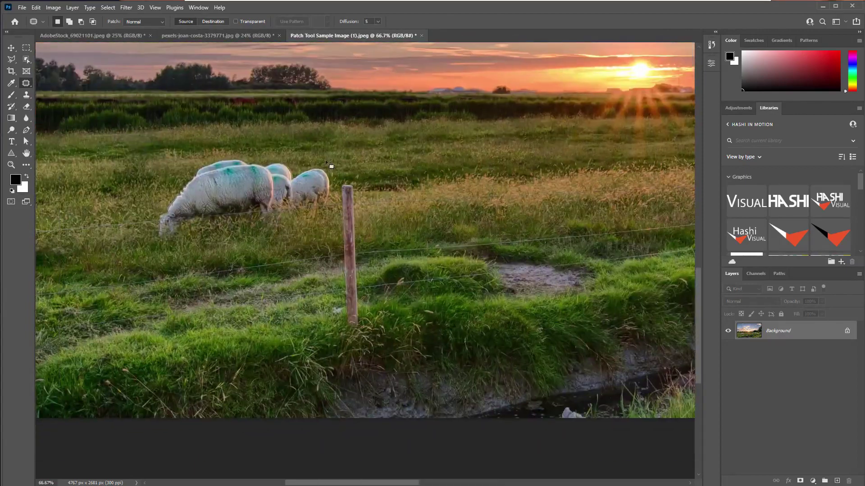
mouse_move(155, 243)
left_mouse_down()
mouse_move(232, 238)
mouse_move(326, 209)
mouse_move(333, 170)
mouse_move(240, 160)
mouse_move(150, 181)
mouse_move(139, 200)
left_mouse_up()
left_click(206, 167)
mouse_move(251, 156)
left_mouse_down()
mouse_move(324, 163)
mouse_move(334, 192)
mouse_move(322, 213)
mouse_move(264, 235)
mouse_move(159, 256)
left_mouse_up()
left_click_drag(201, 162, 326, 124)
left_click_drag(385, 172, 190, 186)
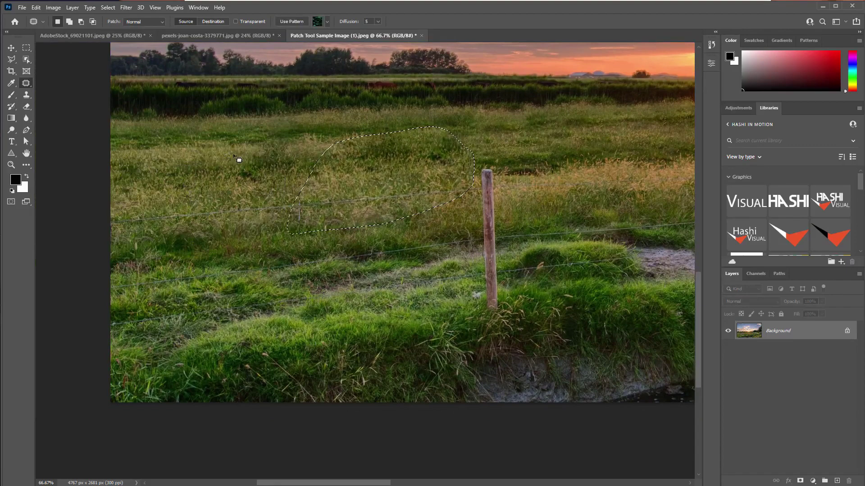
key("ctrl+d")
- Review the patched grass along the meadow and view the whole photo
left_click_drag(445, 206, 147, 158)
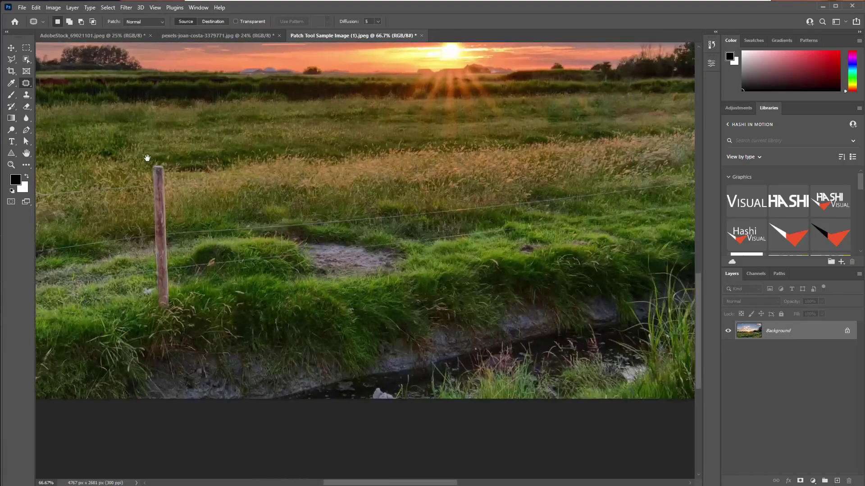
left_click_drag(330, 166, 78, 177)
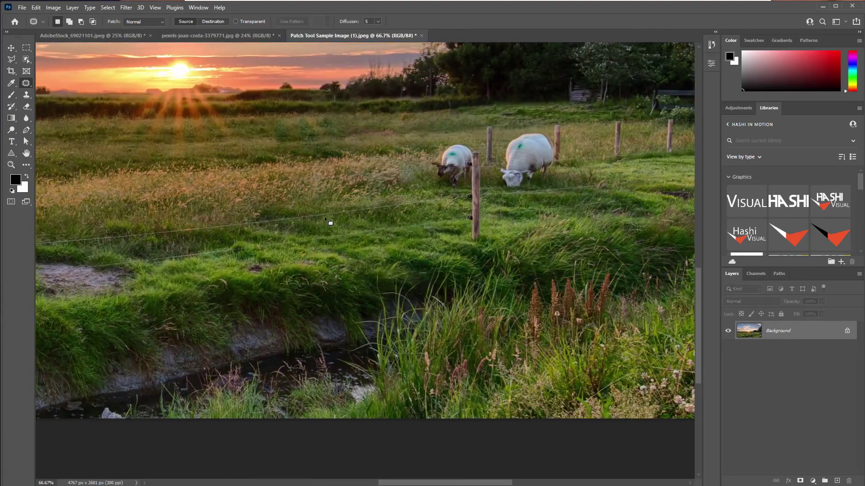
key("ctrl+0")
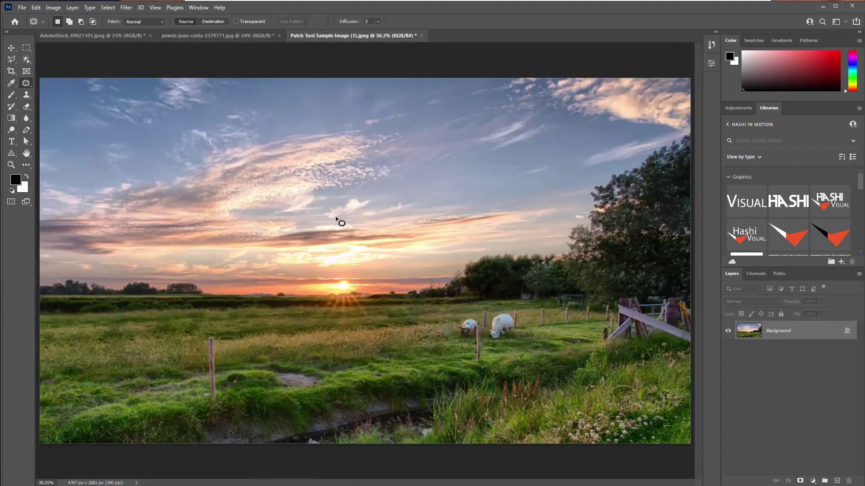
- Open the flying swans photo "Patch Tool Sample Image (3)" from the image example folder
left_click(22, 7)
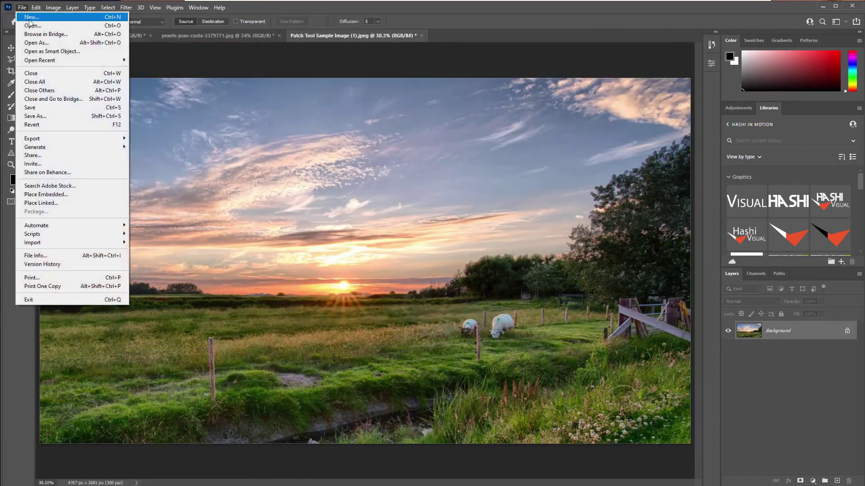
left_click(178, 28)
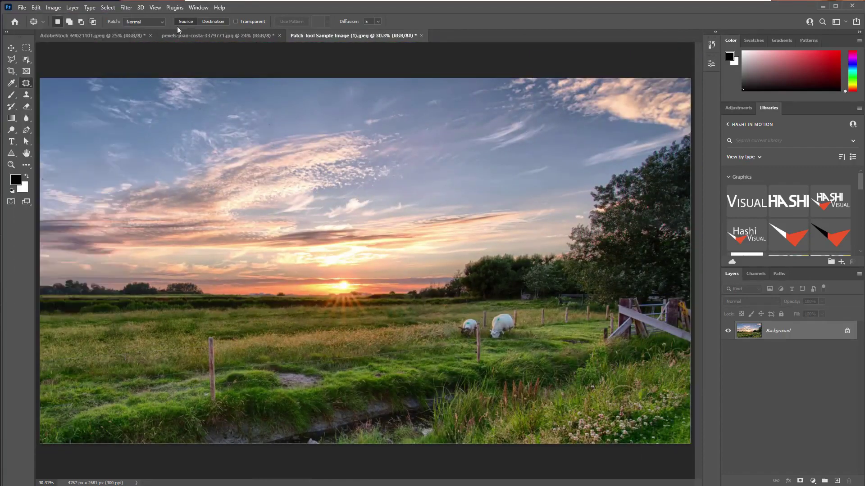
left_click(22, 8)
left_click(27, 23)
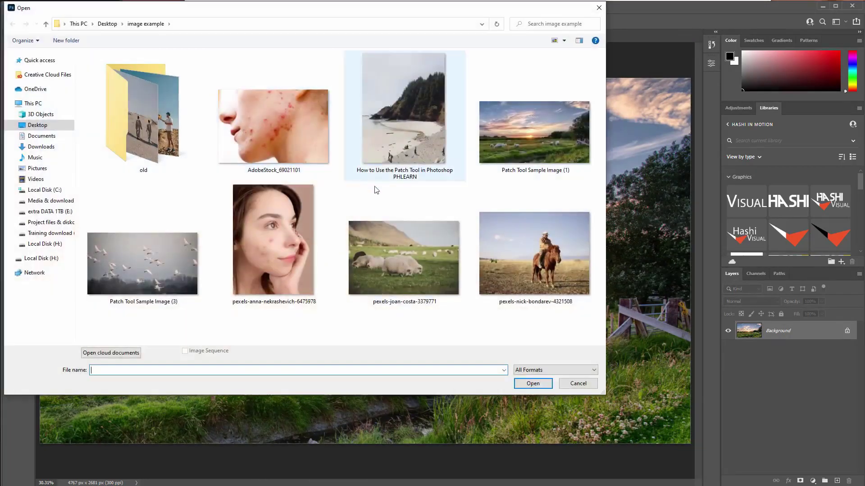
double_click(143, 264)
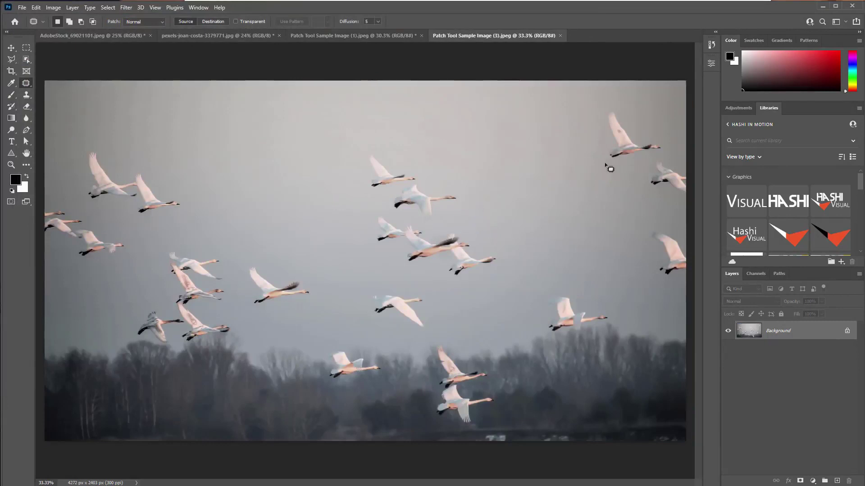
- Set the Patch Tool to Destination and duplicate the swan in the photo's upper right into the open sky to its left
left_click_drag(605, 164, 631, 157)
mouse_move(666, 131)
left_mouse_down()
mouse_move(639, 110)
mouse_move(592, 106)
mouse_move(603, 164)
left_mouse_up()
left_click_drag(634, 137, 269, 204)
- Duplicate the central swan with lowered wings up and to the left, and the swan above the right-hand trees to its left, deselecting each
mouse_move(370, 280)
left_mouse_down()
mouse_move(430, 281)
mouse_move(455, 305)
mouse_move(421, 333)
mouse_move(365, 327)
mouse_move(374, 283)
left_mouse_up()
left_click_drag(414, 312, 311, 246)
key("ctrl+d")
mouse_move(543, 288)
left_mouse_down()
mouse_move(614, 291)
mouse_move(625, 333)
left_mouse_up()
mouse_move(543, 303)
left_mouse_down()
mouse_move(542, 295)
mouse_move(481, 333)
mouse_move(487, 337)
left_mouse_up()
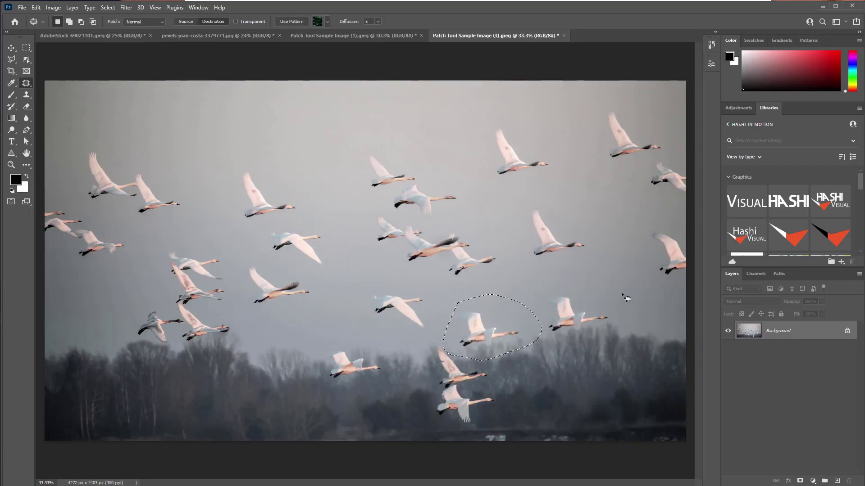
key("ctrl+d")
- Copy the right-centre swan into the upper-left sky, duplicate the leftmost raised-wing pair up and to its right, and deselect
mouse_move(516, 207)
left_mouse_down()
mouse_move(579, 221)
mouse_move(597, 258)
mouse_move(542, 269)
mouse_move(517, 238)
mouse_move(516, 207)
left_mouse_up()
left_click_drag(545, 238, 309, 171)
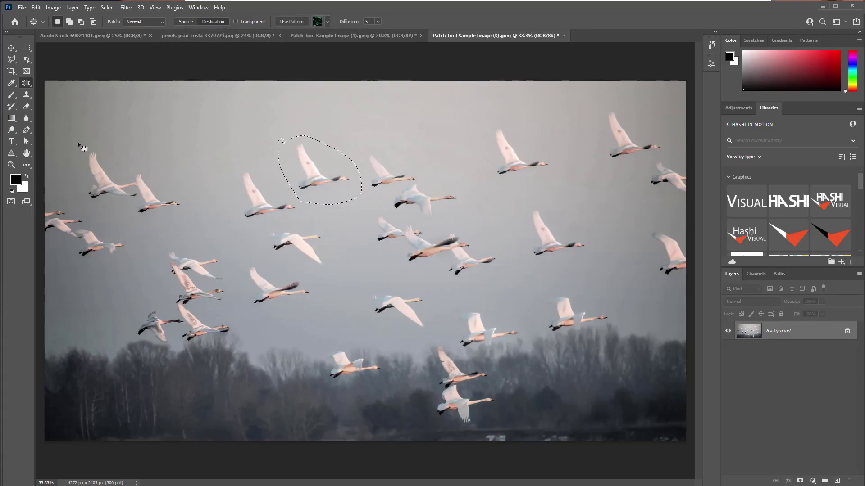
mouse_move(79, 141)
left_mouse_down()
mouse_move(180, 161)
mouse_move(196, 219)
mouse_move(92, 206)
left_mouse_up()
left_click_drag(84, 166, 80, 144)
mouse_move(135, 189)
left_mouse_down()
mouse_move(218, 130)
mouse_move(231, 145)
mouse_move(229, 133)
left_mouse_up()
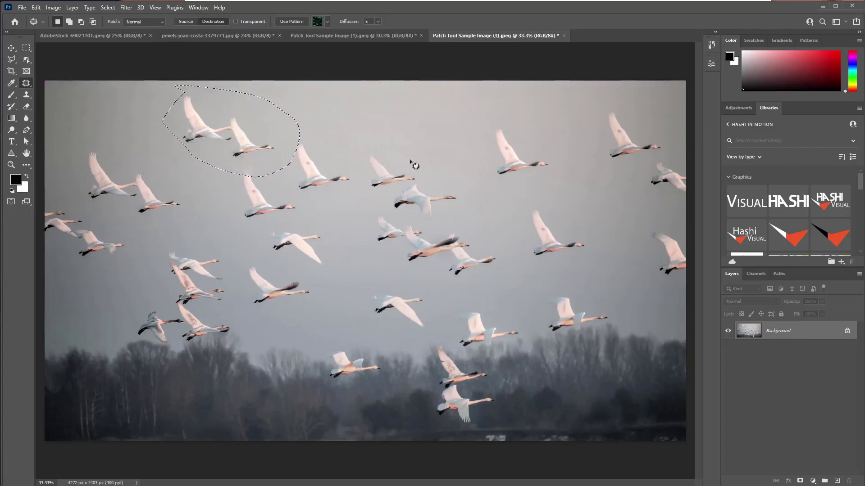
key("ctrl+d")
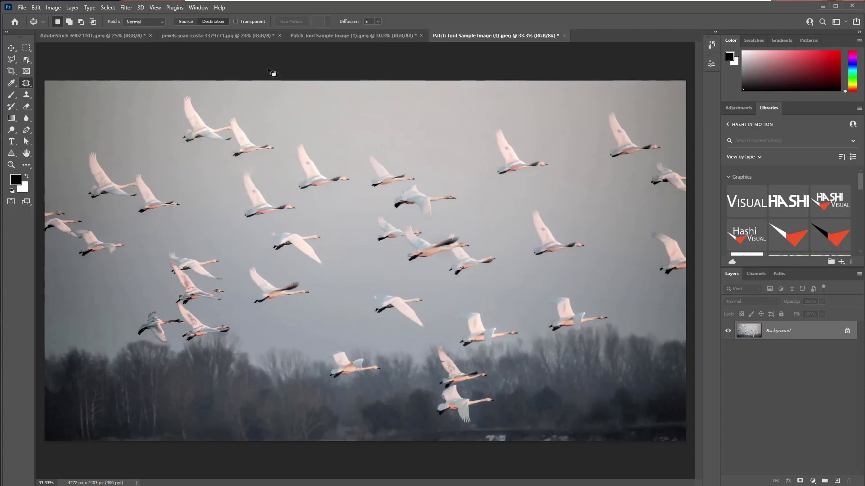
- Select the Patch Tool and open the beach photo "How to Use the Patch Tool in Photoshop PHLEARN"
right_click(30, 85)
left_click(54, 100)
left_click(22, 8)
left_click(28, 26)
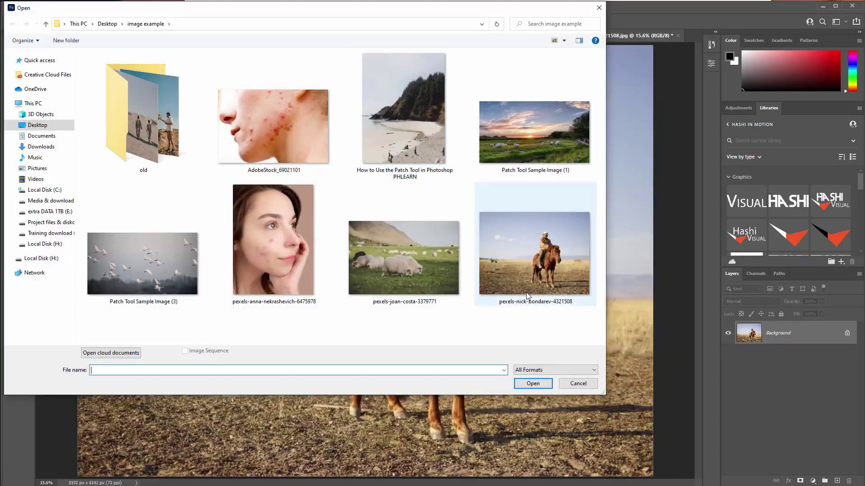
double_click(415, 112)
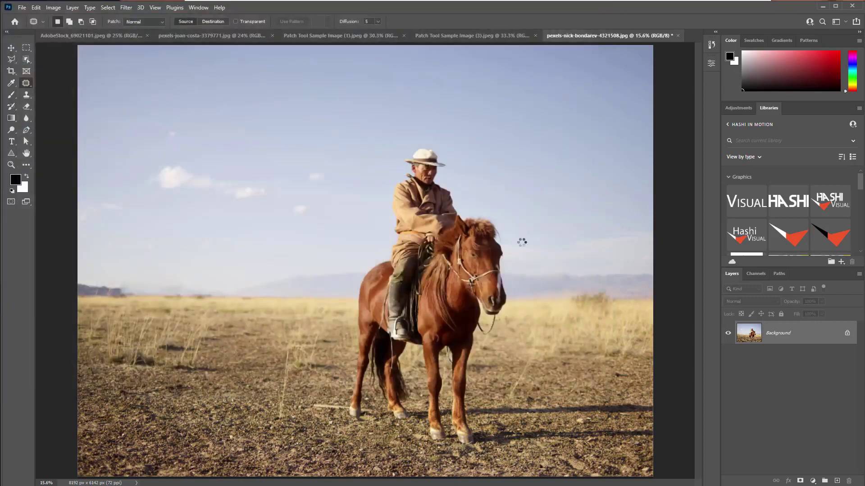
- Examine the people, dog and driftwood on the lower part of the beach
key("ctrl+plus")
key("ctrl+plus")
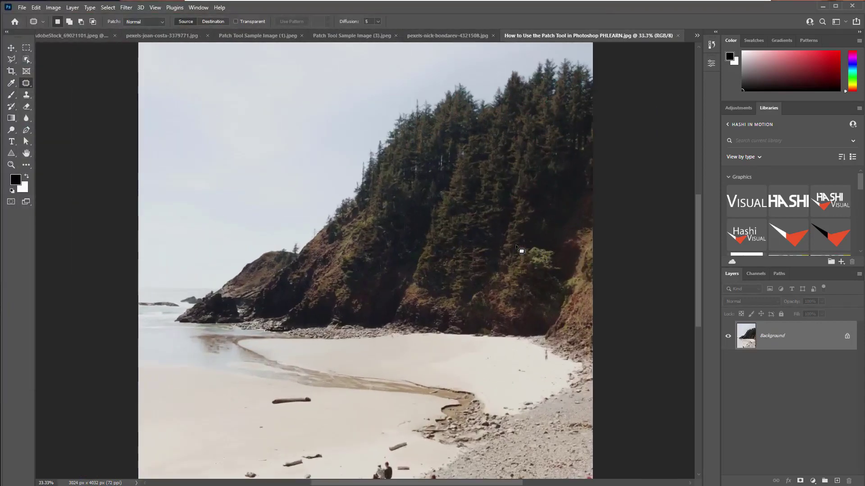
left_click_drag(404, 358, 421, 221)
key("ctrl+plus")
key("ctrl+plus")
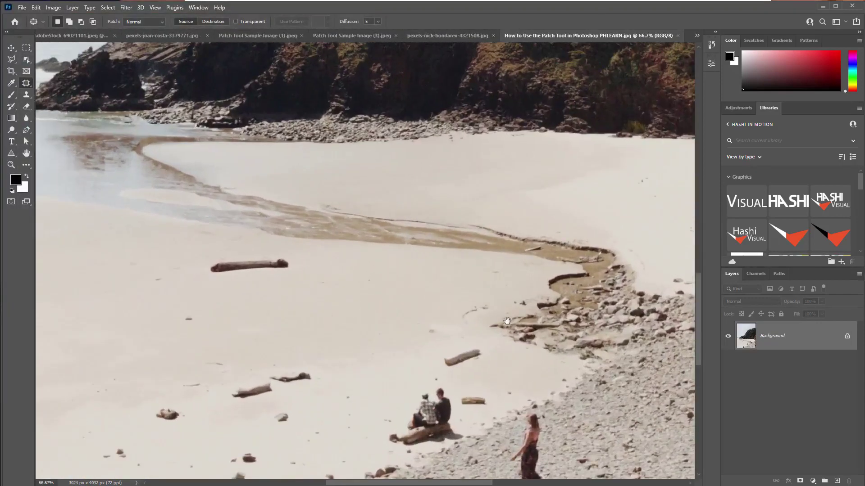
scroll(471, 169, "down", 5)
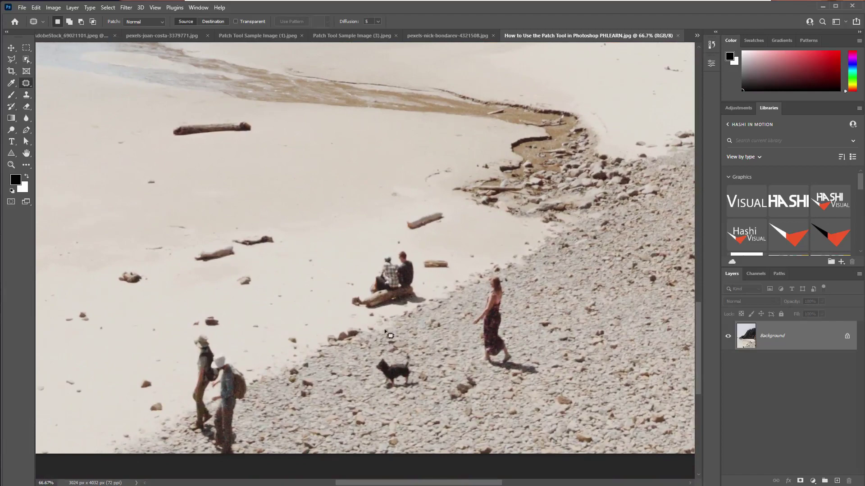
key("ctrl+minus")
key("ctrl+plus")
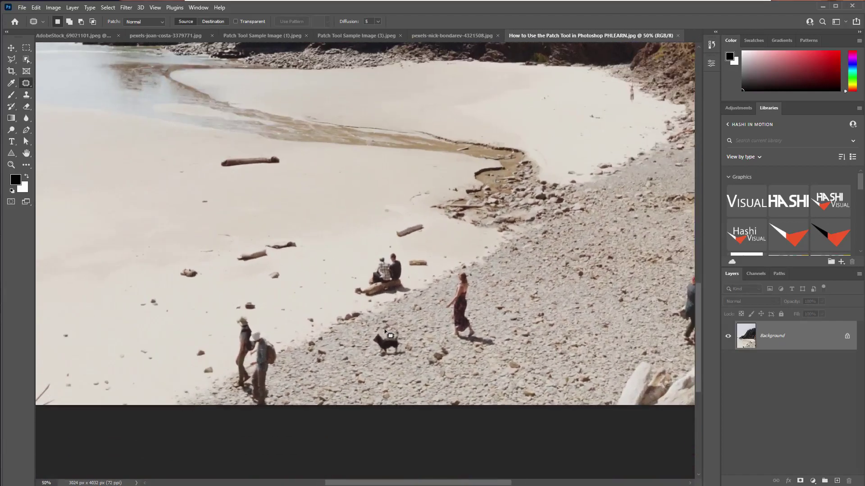
key("ctrl+plus")
scroll(372, 179, "down", 3)
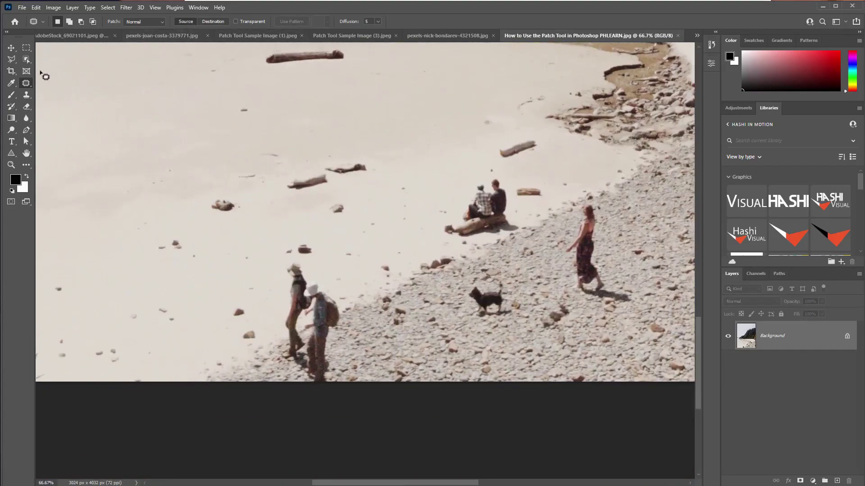
- Use the Patch Tool in Source mode to replace the two small logs near the seated couple with clean sand
right_click(26, 83)
left_click(59, 102)
mouse_move(493, 154)
left_mouse_down()
mouse_move(546, 147)
mouse_move(495, 154)
mouse_move(432, 141)
left_mouse_up()
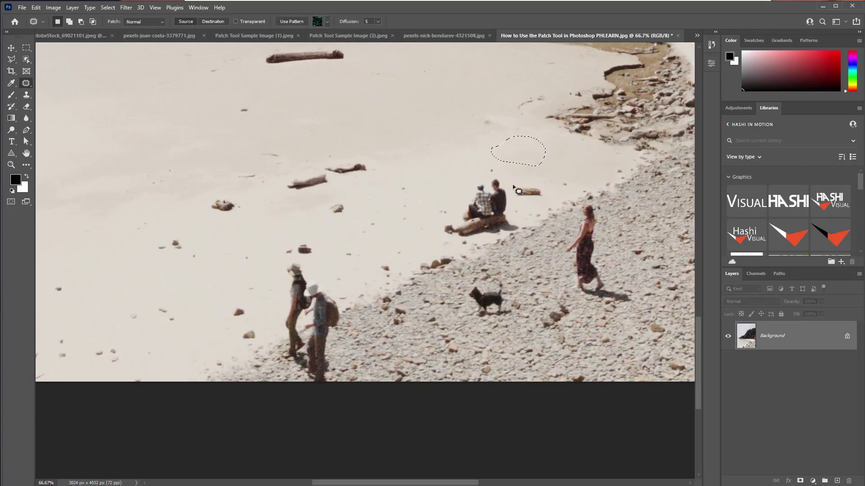
mouse_move(516, 187)
left_mouse_down()
mouse_move(543, 197)
mouse_move(524, 200)
mouse_move(511, 181)
mouse_move(441, 142)
left_mouse_up()
- Try to patch the seated couple and their log with the sand to their right, and undo the attempt
mouse_move(455, 190)
left_mouse_down()
mouse_move(488, 163)
mouse_move(524, 187)
mouse_move(518, 216)
mouse_move(474, 241)
mouse_move(441, 238)
mouse_move(434, 214)
mouse_move(455, 184)
mouse_move(466, 198)
mouse_move(555, 178)
left_mouse_up()
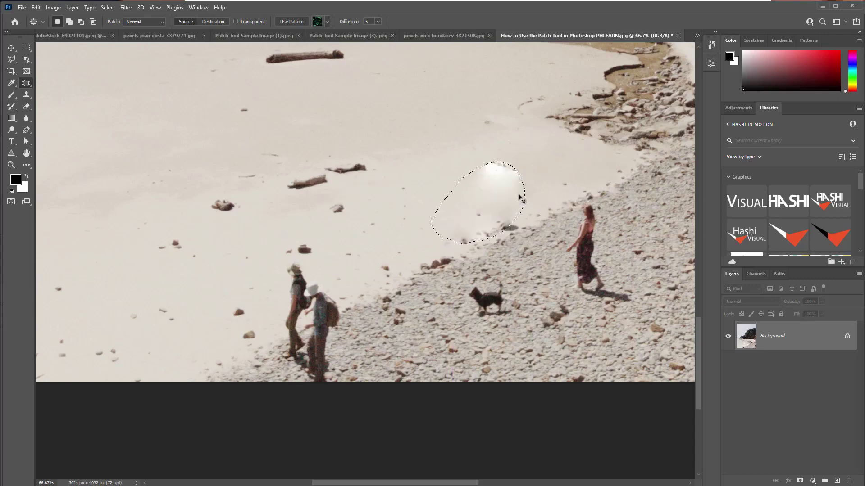
key("ctrl+d")
key("ctrl+z")
key("ctrl+z")
key("ctrl+z")
key("ctrl+z")
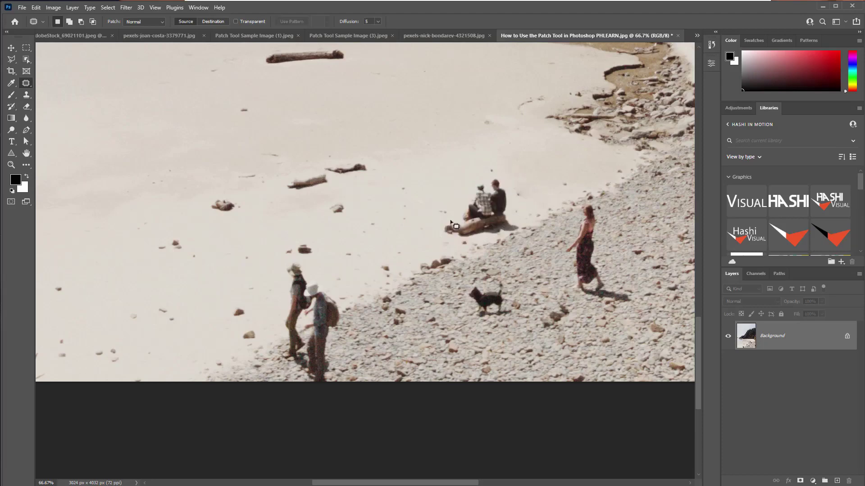
- Outline the seated couple with their log, patch them with the sand and pebble edge to their lower left, and deselect
mouse_move(436, 214)
left_mouse_down()
mouse_move(443, 240)
mouse_move(478, 239)
left_mouse_up()
mouse_move(500, 175)
left_mouse_down()
mouse_move(450, 204)
mouse_move(432, 239)
mouse_move(388, 259)
left_mouse_up()
left_click_drag(384, 260, 375, 256)
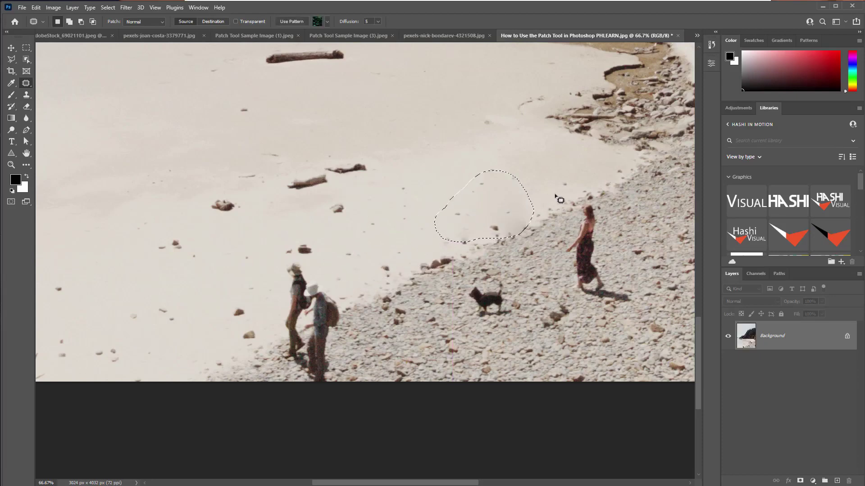
key("ctrl+d")
- Patch the pebble edge right of the couple's former spot, and replace the small stones above the two hikers with clean sand
mouse_move(530, 205)
left_mouse_down()
mouse_move(522, 205)
mouse_move(585, 195)
left_mouse_up()
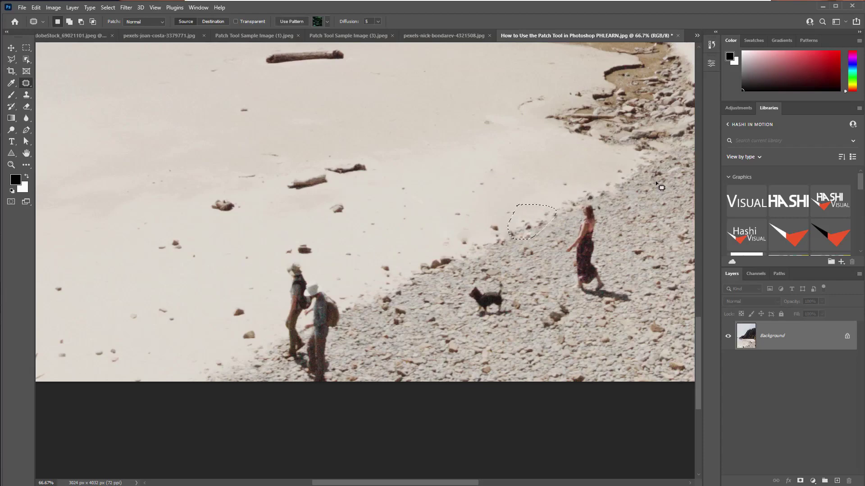
key("ctrl+d")
mouse_move(340, 203)
left_mouse_down()
mouse_move(353, 218)
mouse_move(338, 207)
mouse_move(324, 239)
mouse_move(284, 264)
mouse_move(286, 243)
mouse_move(335, 219)
left_mouse_up()
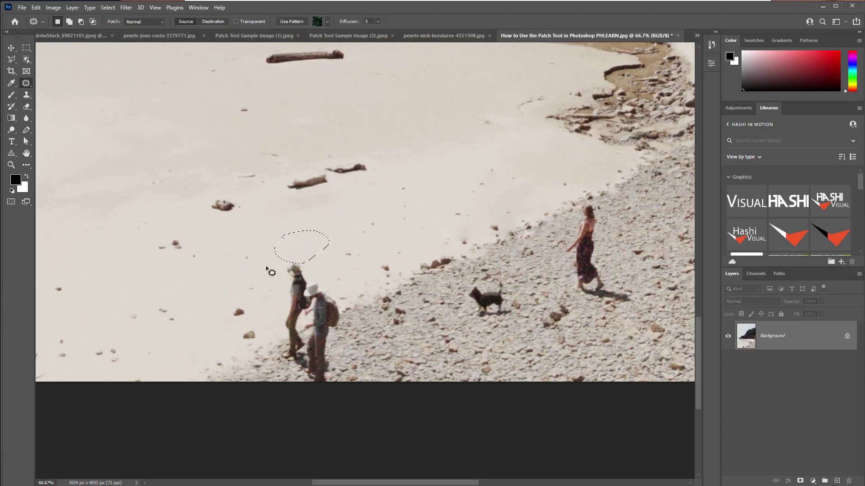
- Outline the two hikers and patch them with the pebble shoreline to their right, cover the dark remnant at their feet with pebbles, and deselect
mouse_move(266, 265)
left_mouse_down()
mouse_move(285, 255)
mouse_move(330, 260)
mouse_move(347, 302)
mouse_move(346, 349)
mouse_move(311, 384)
mouse_move(271, 311)
mouse_move(268, 266)
left_mouse_up()
left_click(333, 401)
left_click_drag(342, 381, 356, 344)
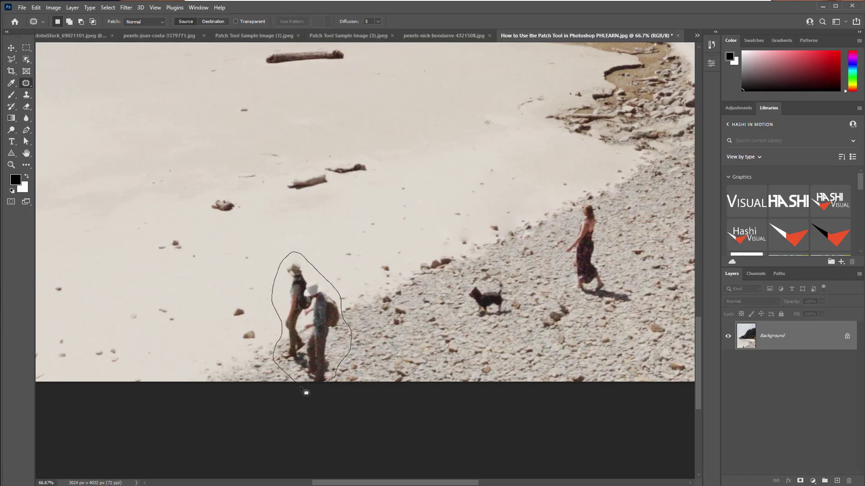
left_click_drag(325, 385, 321, 382)
left_click_drag(320, 328, 377, 310)
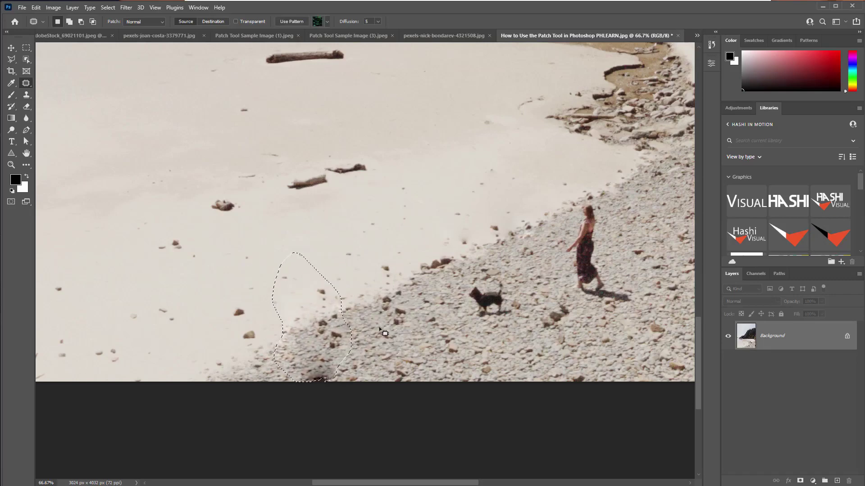
key("ctrl+d")
left_click_drag(312, 364, 402, 370)
key("ctrl+d")
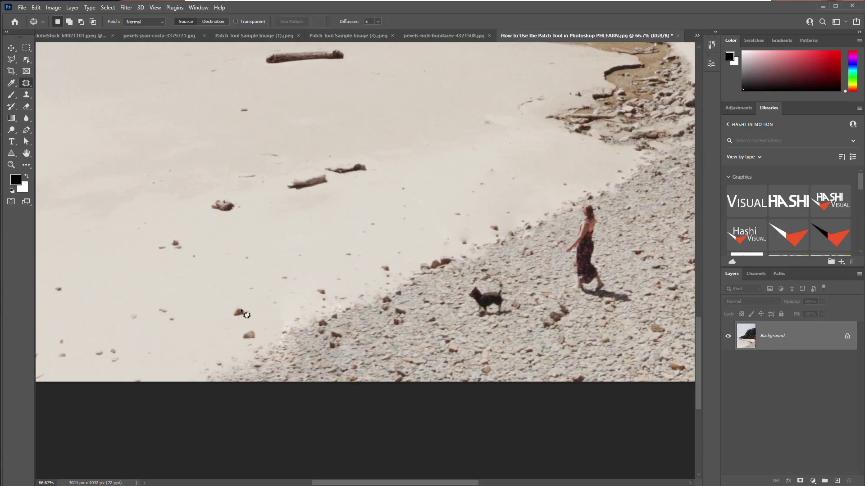
- Patch the scattered stones and the pair of small driftwood pieces on the lower sand with clean sand, and deselect
mouse_move(234, 300)
left_mouse_down()
mouse_move(262, 315)
mouse_move(263, 342)
mouse_move(239, 346)
mouse_move(229, 299)
mouse_move(198, 337)
left_mouse_up()
mouse_move(174, 229)
left_mouse_down()
mouse_move(173, 267)
mouse_move(175, 229)
left_mouse_up()
mouse_move(176, 246)
left_mouse_down()
mouse_move(126, 229)
mouse_move(121, 217)
left_mouse_up()
mouse_move(194, 201)
left_mouse_down()
mouse_move(246, 201)
mouse_move(195, 201)
left_mouse_up()
left_click_drag(213, 204, 155, 182)
mouse_move(285, 173)
left_mouse_down()
mouse_move(363, 143)
mouse_move(357, 189)
mouse_move(286, 172)
mouse_move(248, 178)
mouse_move(236, 142)
mouse_move(172, 137)
mouse_move(147, 185)
mouse_move(171, 218)
mouse_move(215, 232)
left_mouse_up()
key("ctrl+d")
- Outline the long driftwood log below the stream and replace it with the clean sand just beneath it
left_click_drag(342, 240, 286, 367)
mouse_move(199, 179)
left_mouse_down()
mouse_move(287, 169)
mouse_move(309, 196)
mouse_move(213, 195)
mouse_move(194, 180)
left_mouse_up()
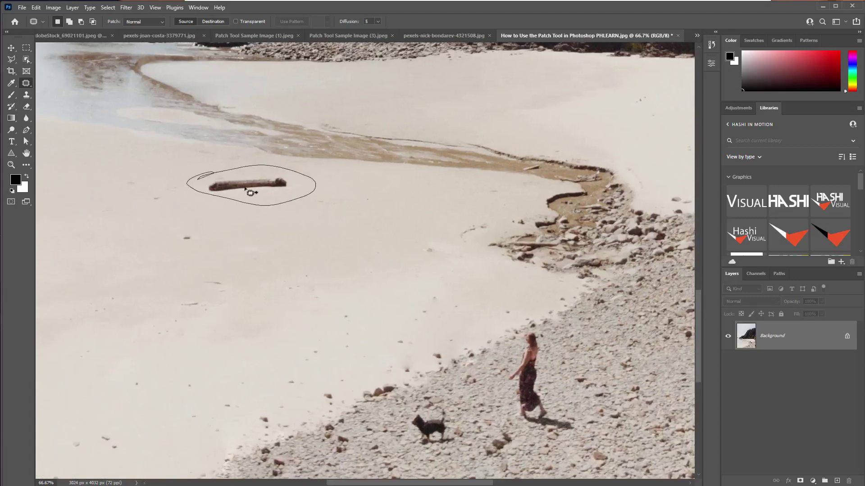
mouse_move(244, 189)
left_mouse_down()
mouse_move(135, 217)
mouse_move(154, 235)
mouse_move(103, 216)
mouse_move(151, 234)
mouse_move(170, 253)
mouse_move(176, 222)
mouse_move(259, 227)
left_mouse_up()
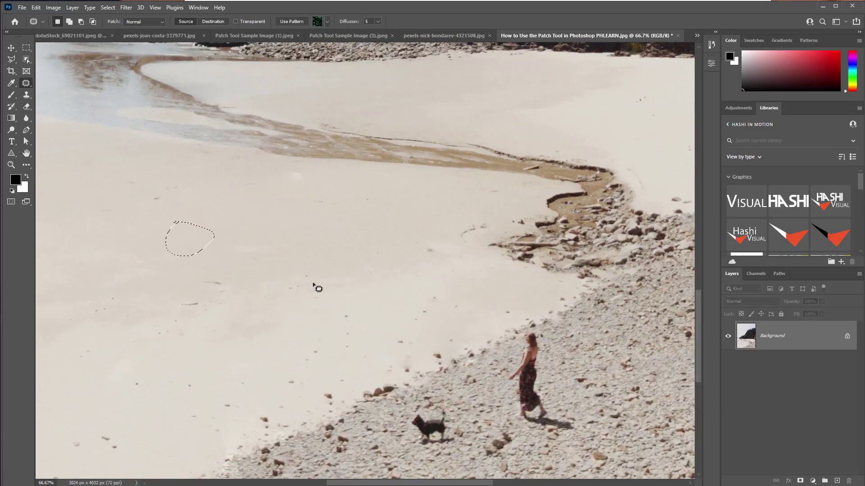
- Patch the smudged sand-and-pebble edge above and right of the dog with the shoreline to its lower left, and deselect
scroll(304, 286, "down", 1)
scroll(303, 286, "left", 1)
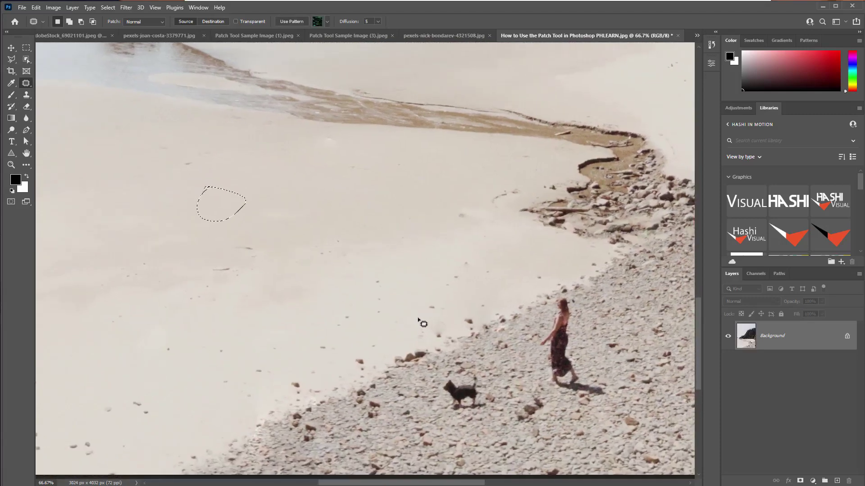
mouse_move(418, 318)
left_mouse_down()
mouse_move(436, 352)
mouse_move(460, 351)
mouse_move(531, 315)
mouse_move(535, 287)
mouse_move(479, 273)
mouse_move(418, 318)
mouse_move(330, 357)
mouse_move(316, 388)
left_mouse_up()
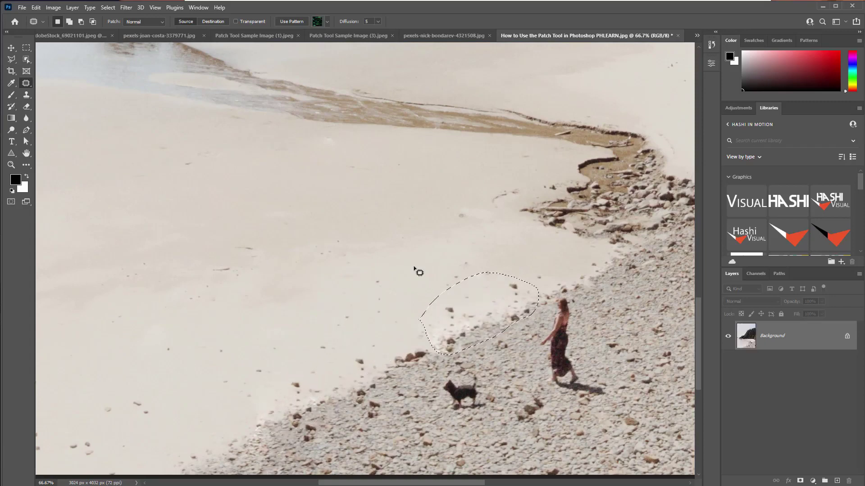
key("ctrl+d")
- Patch the dark stone cluster on the pebble edge above the dog, replace the stray marks above that edge with clean sand, and deselect
mouse_move(430, 321)
left_mouse_down()
mouse_move(471, 319)
mouse_move(475, 345)
mouse_move(433, 360)
mouse_move(420, 347)
mouse_move(398, 374)
left_mouse_up()
mouse_move(465, 356)
left_mouse_down()
mouse_move(467, 311)
mouse_move(443, 307)
mouse_move(374, 351)
mouse_move(397, 373)
mouse_move(320, 389)
mouse_move(306, 416)
left_mouse_up()
key("ctrl+d")
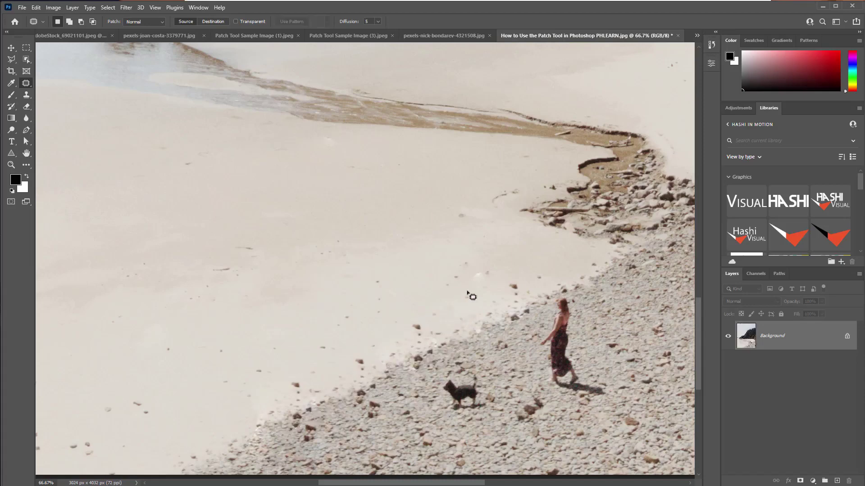
mouse_move(482, 249)
left_mouse_down()
mouse_move(422, 291)
mouse_move(491, 253)
left_mouse_up()
mouse_move(461, 285)
left_mouse_down()
mouse_move(346, 318)
mouse_move(386, 312)
left_mouse_up()
key("ctrl+d")
- Outline the people at the photo's right edge above the driftwood, patch them with the pebbles to their left, and deselect
key("ctrl+0")
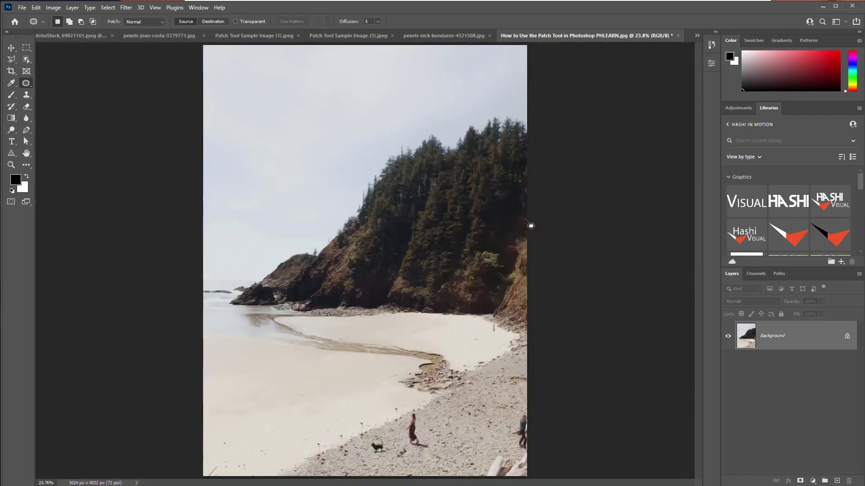
key("ctrl+plus")
left_click_drag(523, 225, 455, 93)
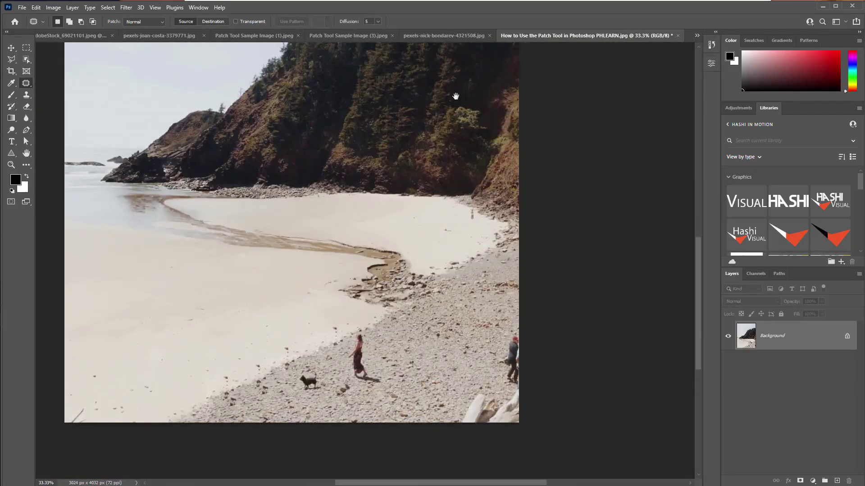
key("ctrl+plus")
left_click_drag(543, 264, 496, 230)
key("ctrl+plus")
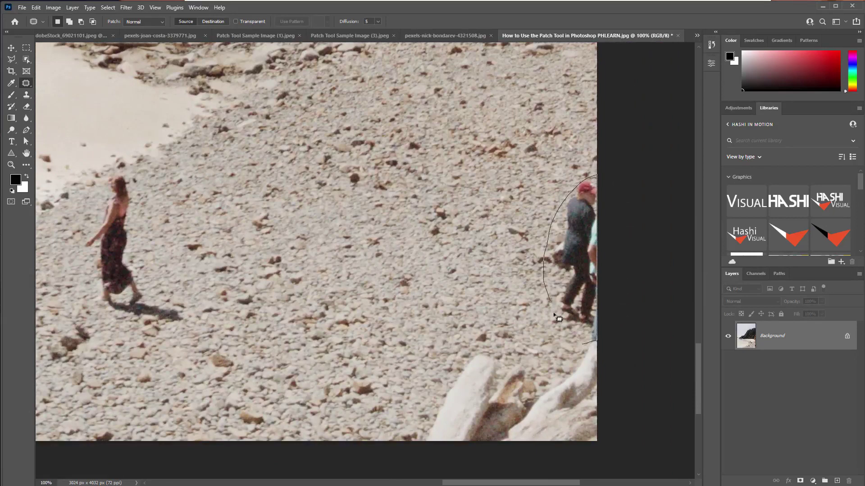
left_click_drag(591, 338, 594, 341)
mouse_move(578, 292)
left_mouse_down()
mouse_move(480, 293)
mouse_move(502, 297)
left_mouse_up()
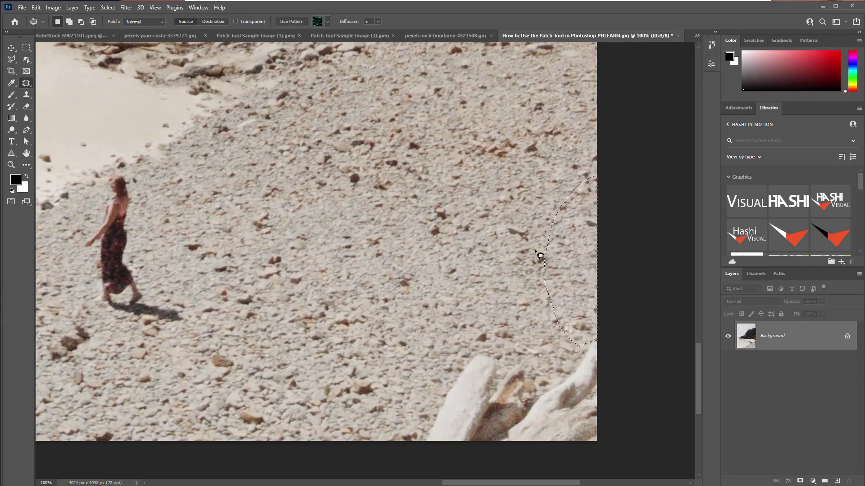
key("ctrl+d")
key("ctrl+0")
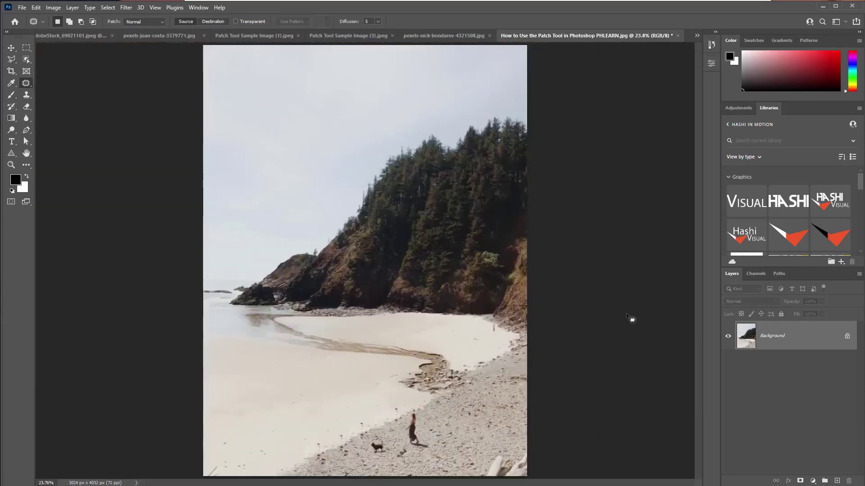
- Switch to the Spot Healing Brush, to the Healing Brush, and back to the Patch Tool to compare their options
right_click(28, 84)
left_click(49, 84)
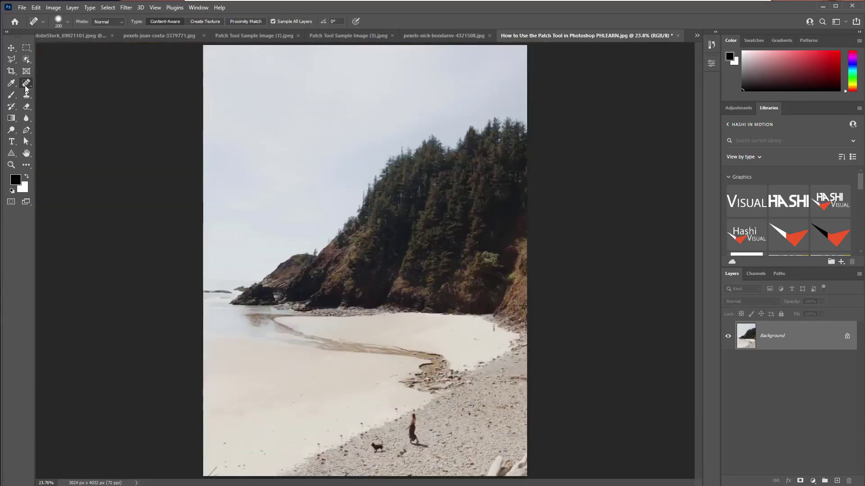
right_click(26, 85)
left_click(68, 94)
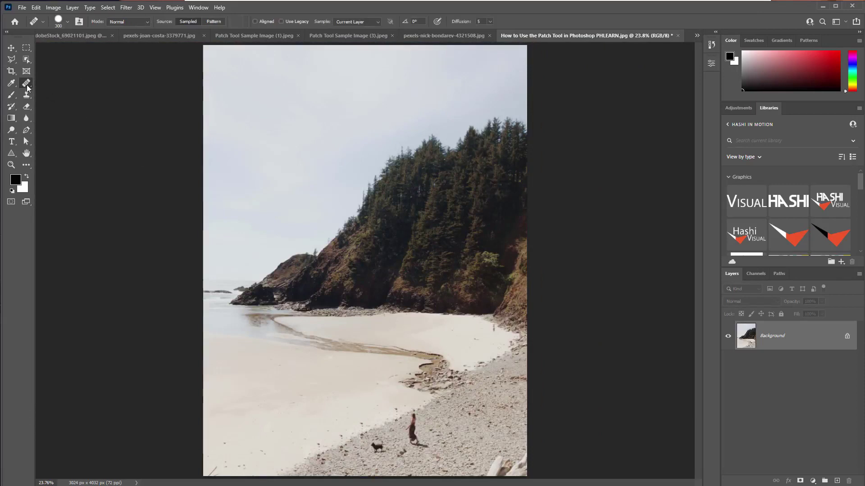
right_click(28, 88)
left_click(68, 103)
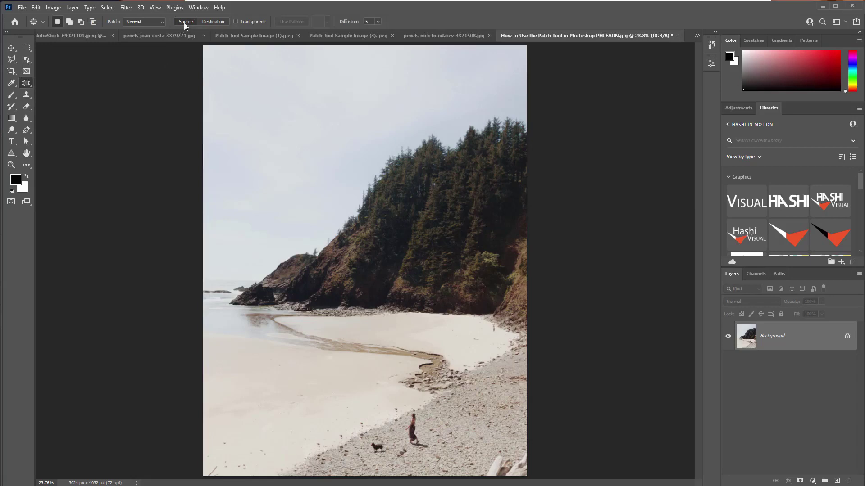